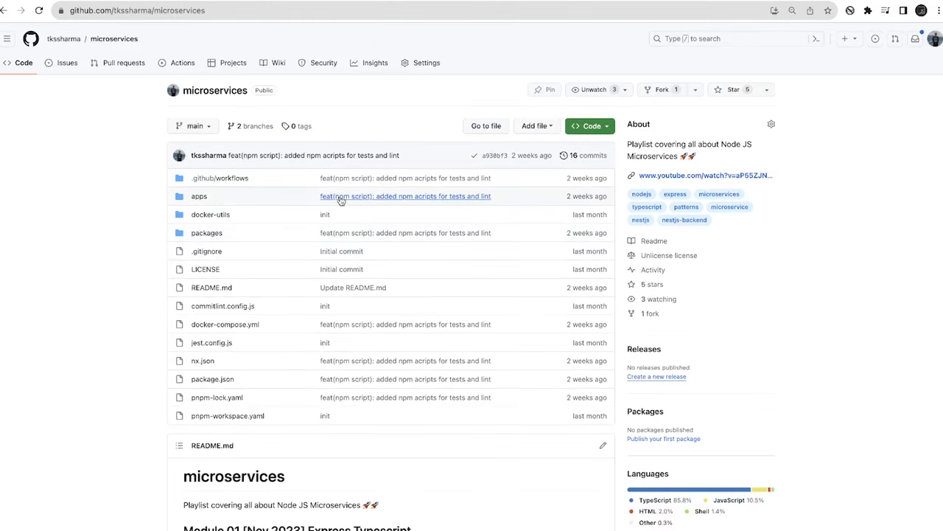
scroll(341, 200, "down", 5)
scroll(341, 199, "down", 1)
scroll(341, 200, "up", 1)
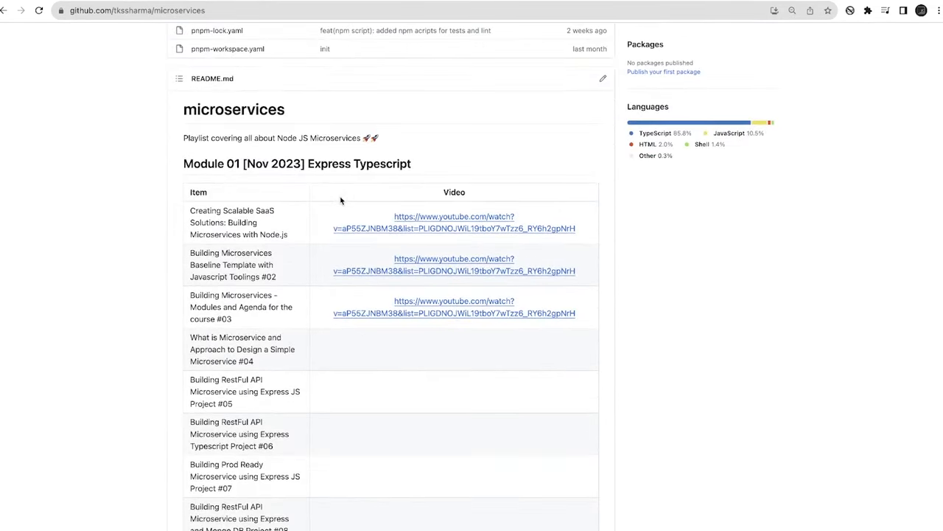
scroll(341, 200, "down", 5)
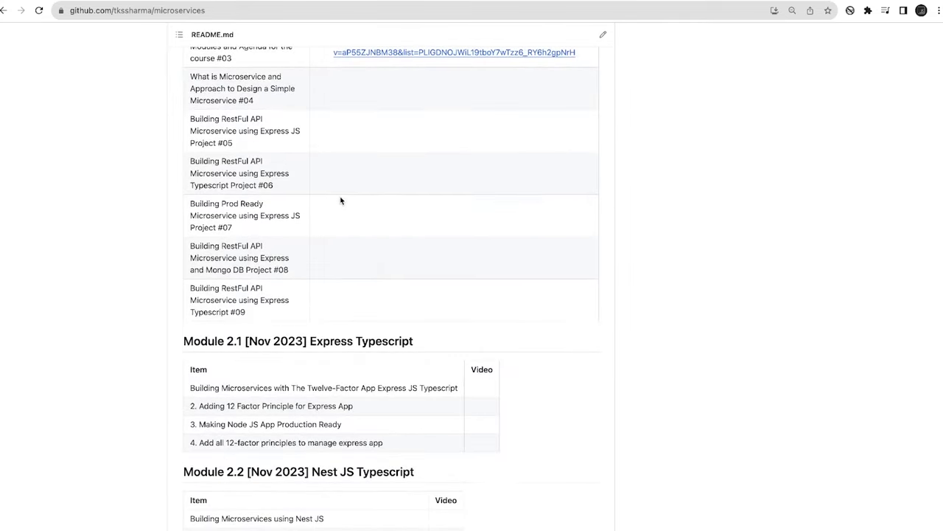
scroll(340, 200, "up", 3)
scroll(335, 193, "up", 1)
scroll(327, 185, "up", 2)
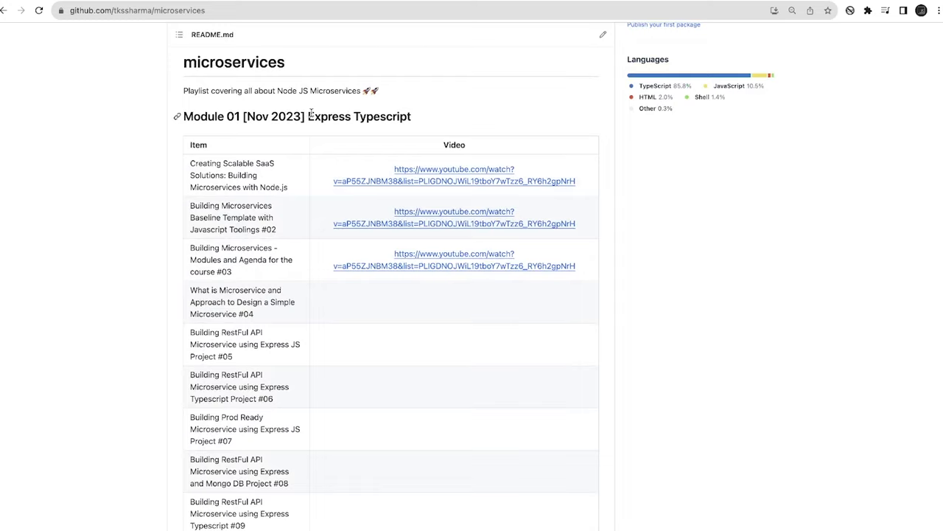
scroll(310, 114, "down", 5)
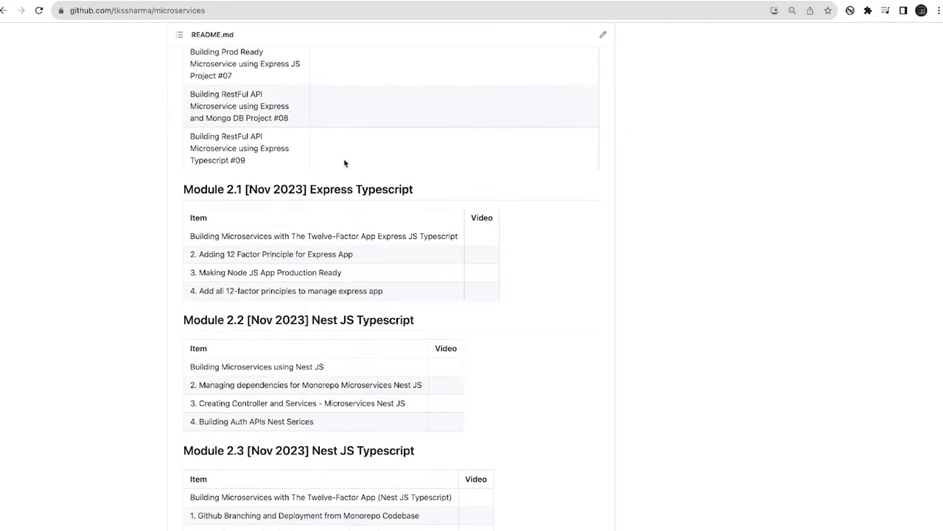
mouse_move(332, 193)
scroll(331, 194, "down", 2)
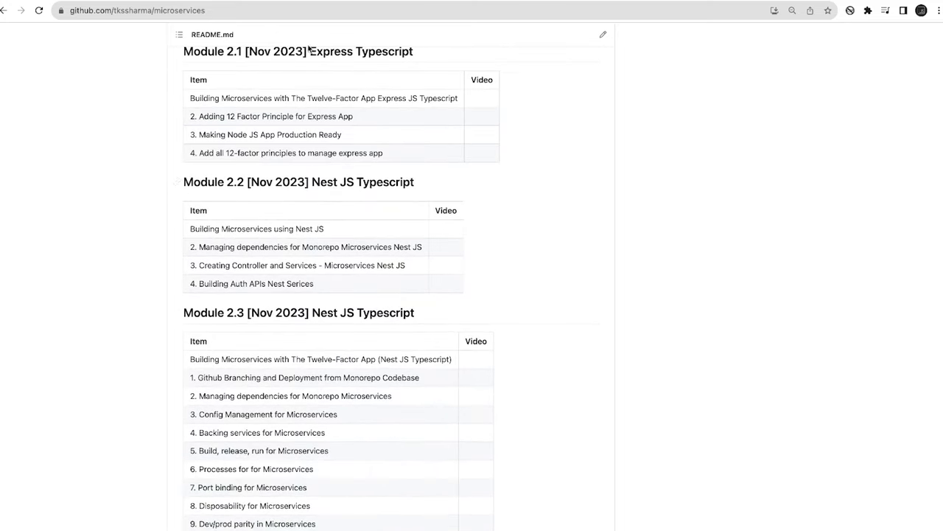
scroll(311, 56, "up", 1)
left_click_drag(310, 80, 404, 80)
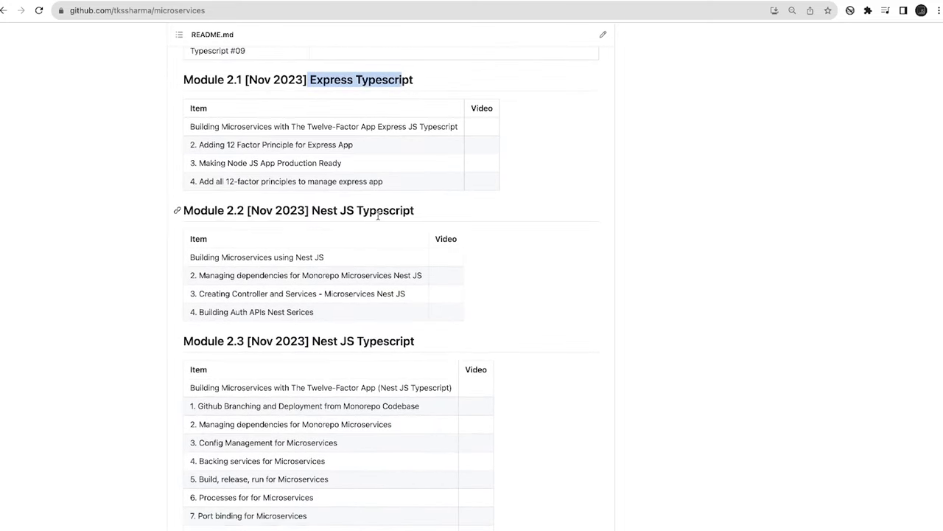
Step: Highlight the Nest JS Typescript heading and the Module 02-04 lesson rows in the course outline
left_click_drag(312, 210, 429, 215)
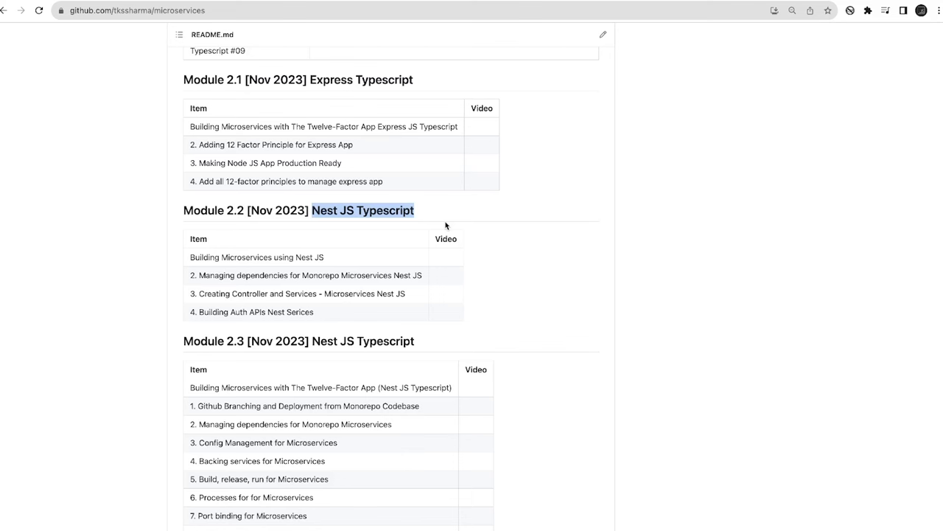
scroll(445, 225, "down", 1)
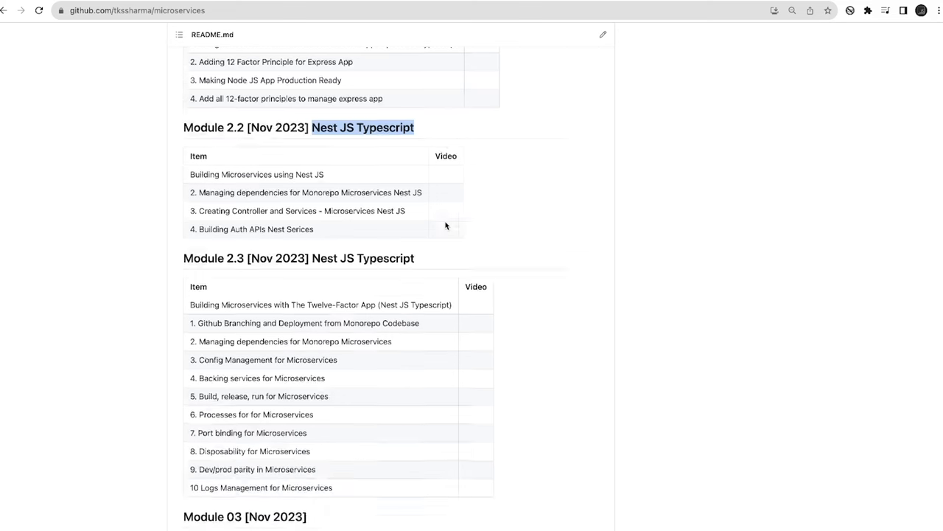
scroll(445, 225, "down", 2)
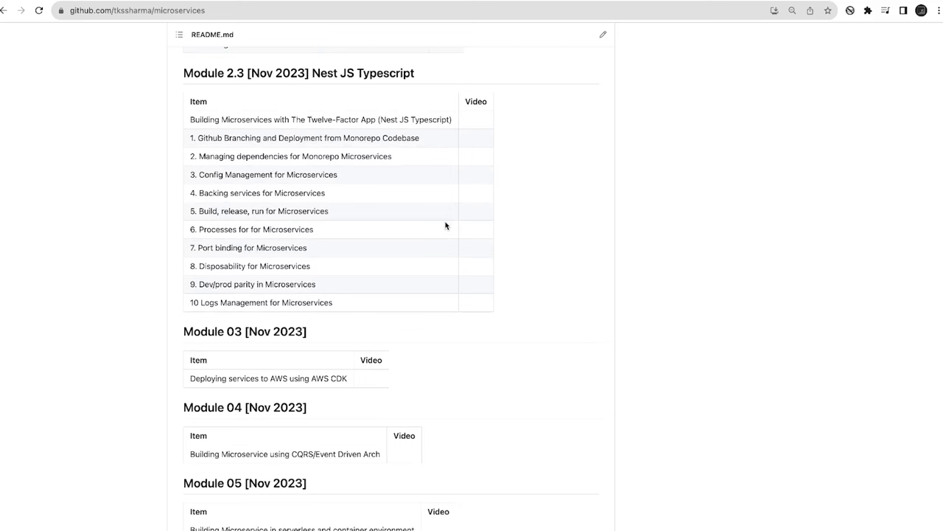
left_click_drag(524, 326, 255, 133)
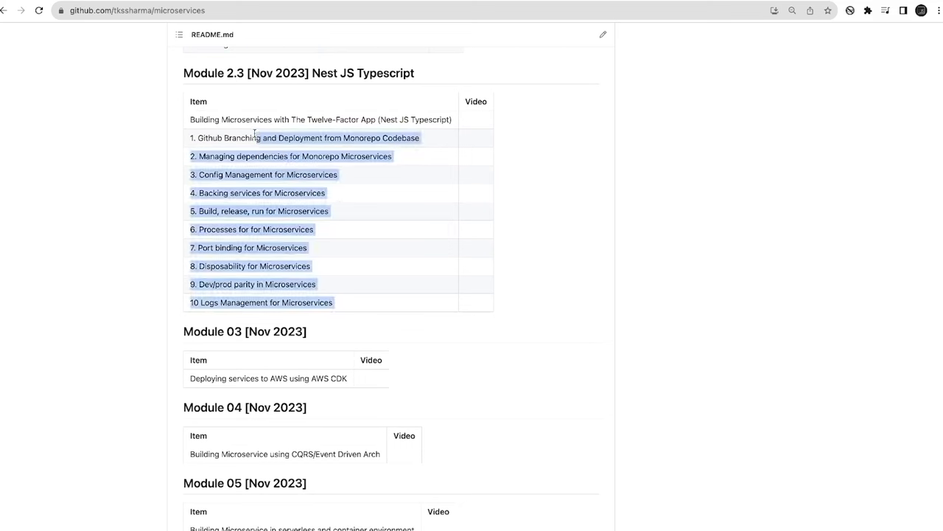
triple_click(236, 331)
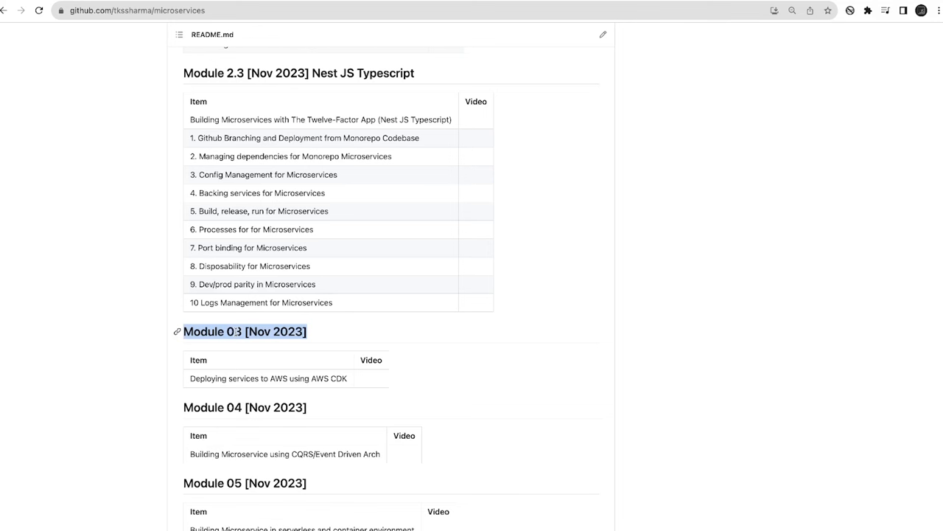
triple_click(275, 379)
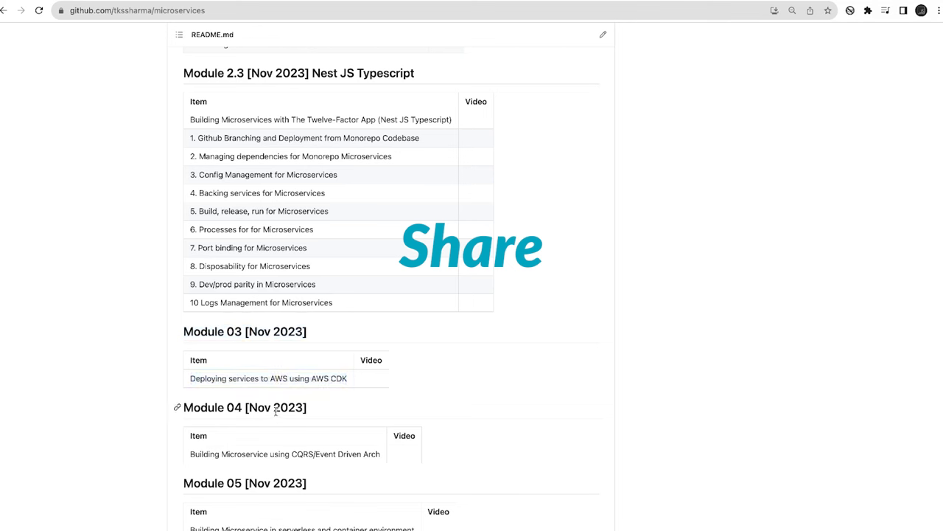
triple_click(276, 410)
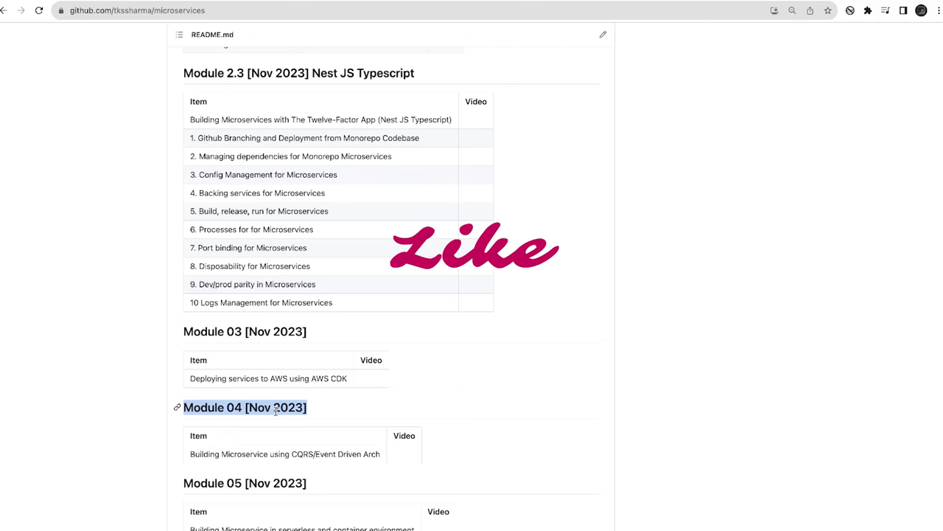
scroll(276, 410, "down", 1)
scroll(277, 412, "down", 1)
left_click(292, 372)
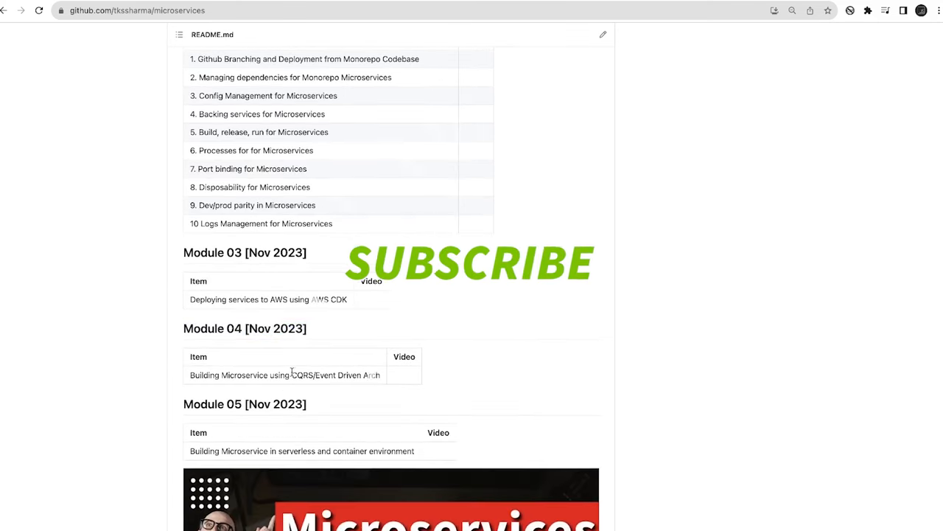
triple_click(292, 372)
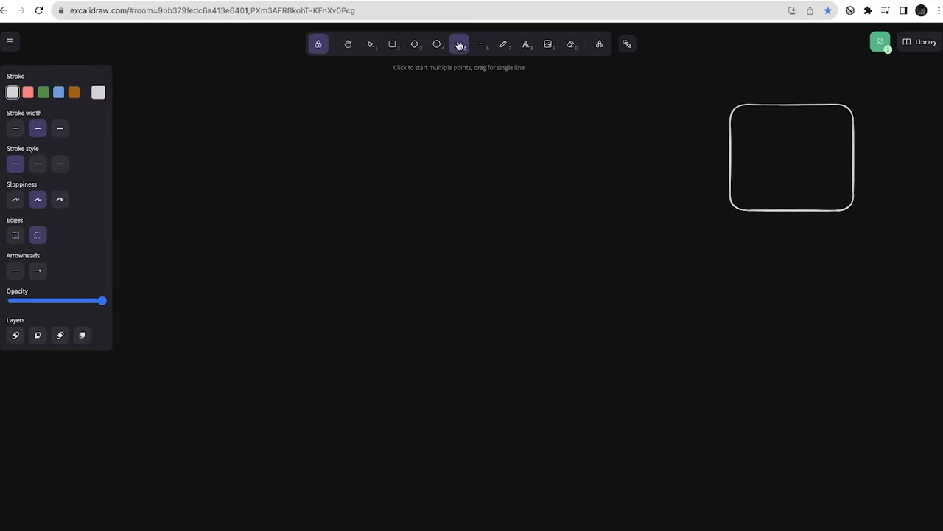
Step: Cancel a stray arrow and fill the rounded rectangle with the dark green background swatch
left_click(754, 105)
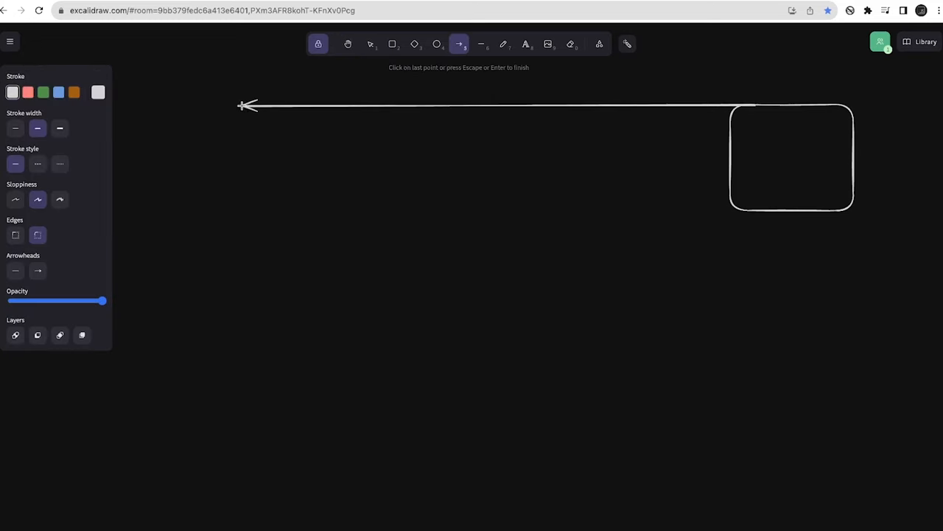
key("Escape")
left_click(755, 103)
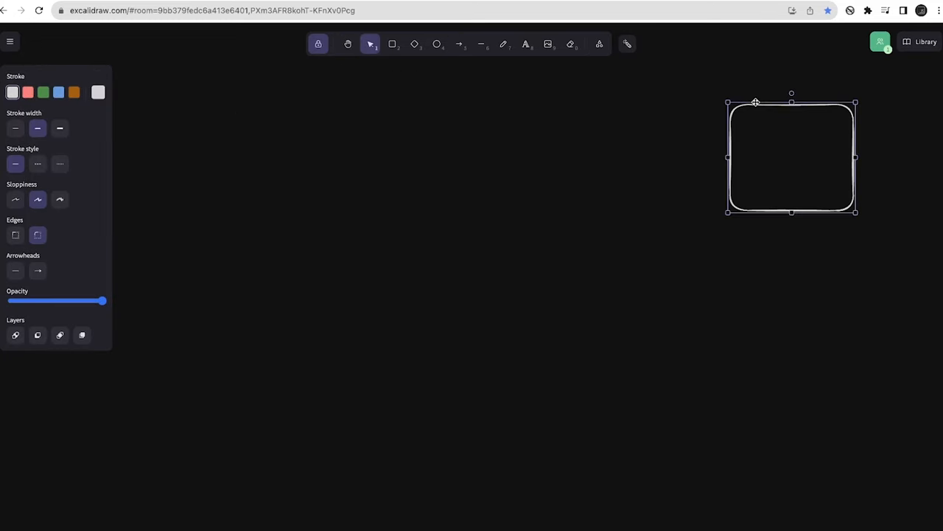
left_click(42, 129)
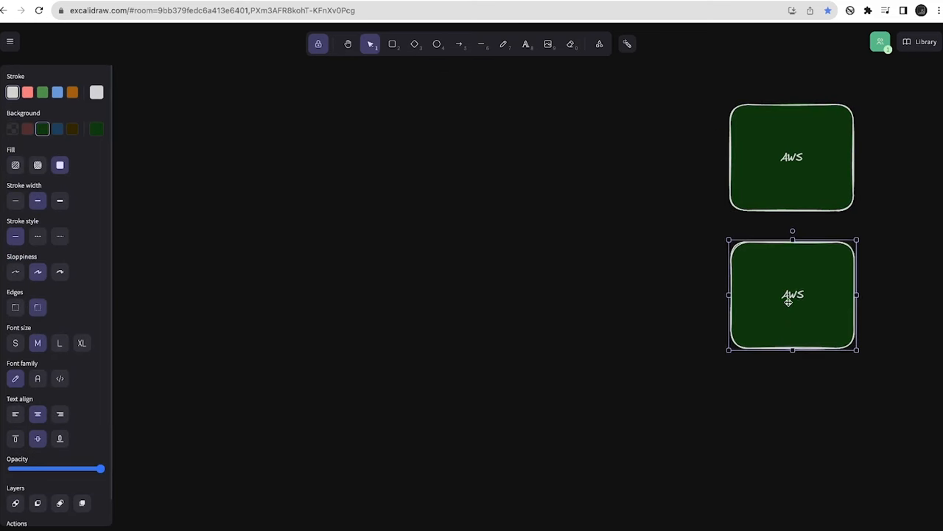
Step: Label the lower box AZURE, then duplicate it below and label the copy HEROKU
double_click(789, 299)
type("AZURE")
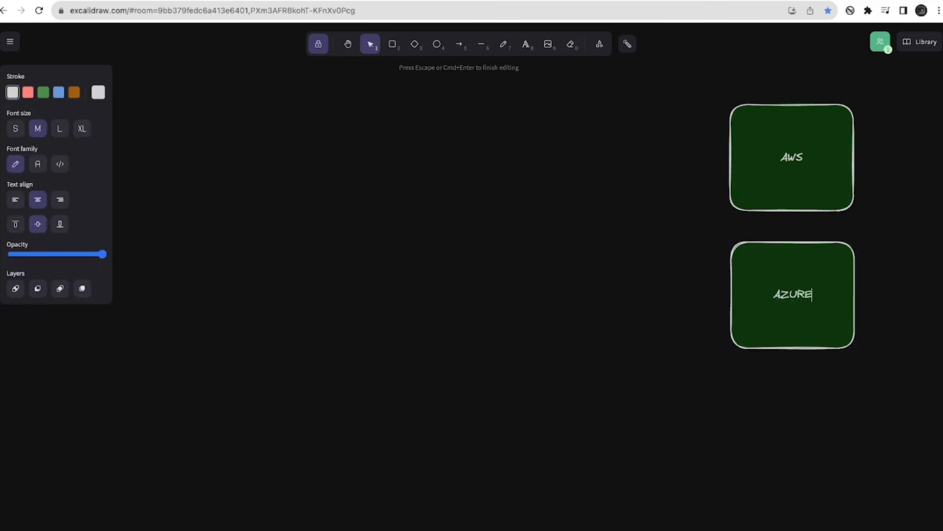
key("Escape")
left_click_drag(792, 348, 790, 442, "alt")
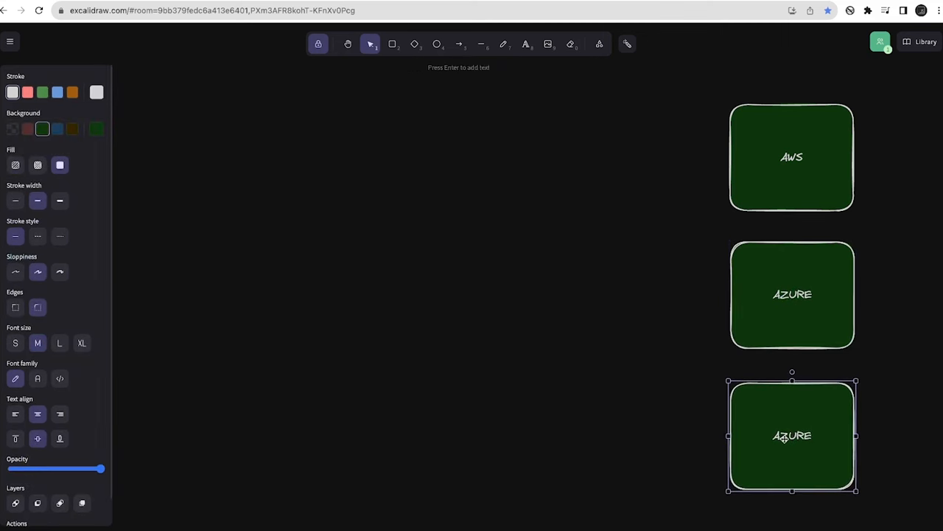
double_click(784, 438)
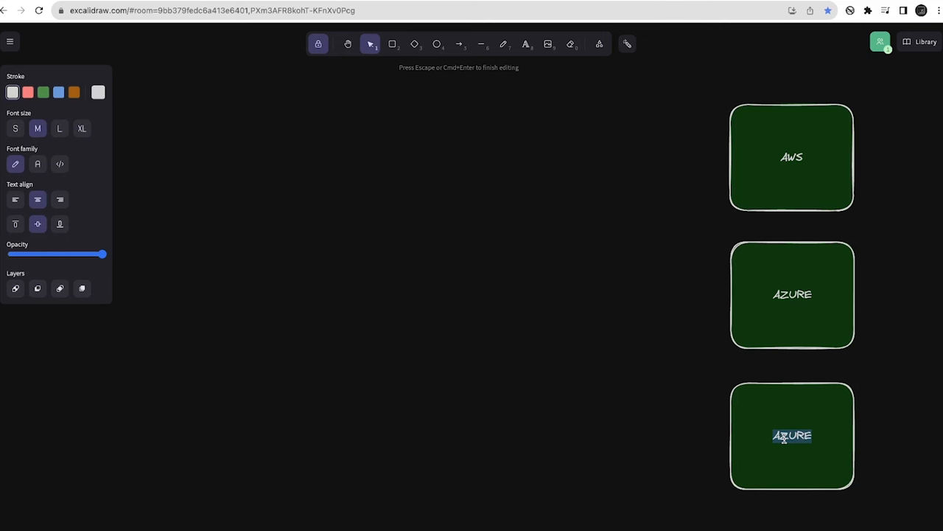
type("HEROKU")
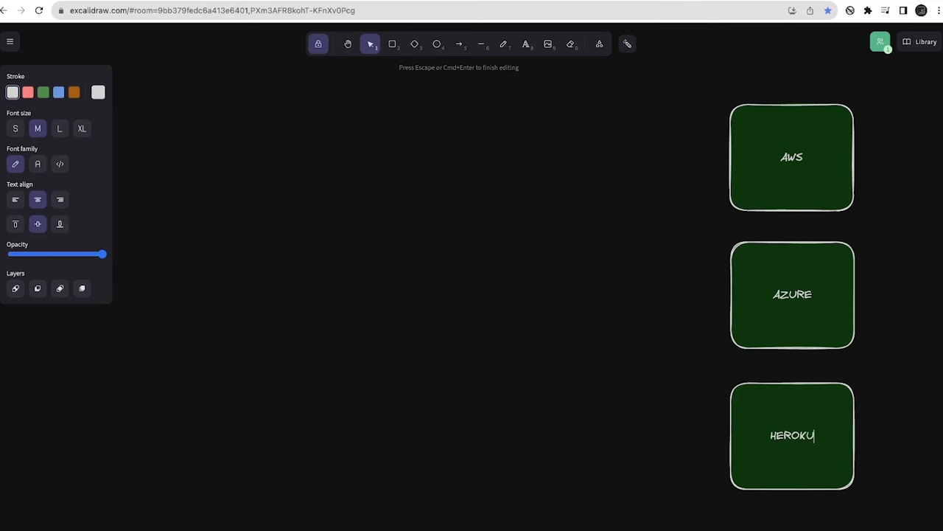
left_click(745, 413)
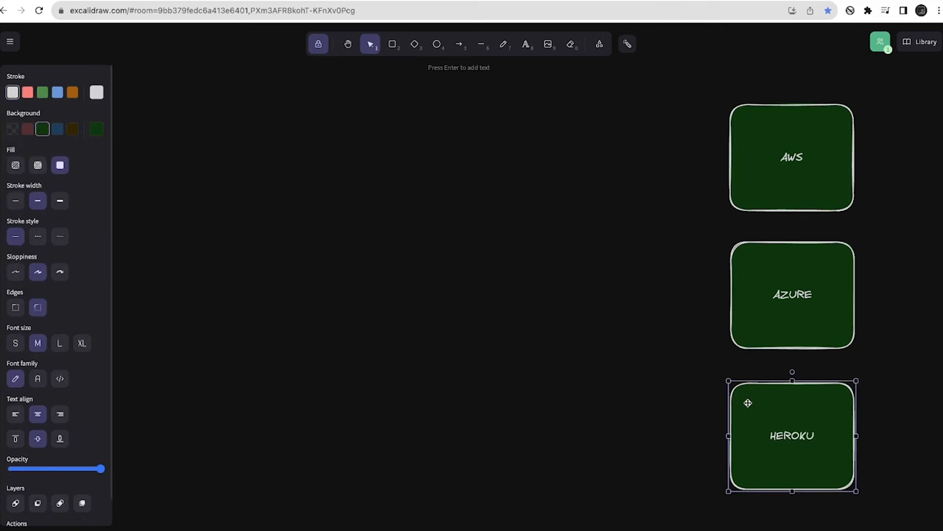
Step: Copy a box, label it DO and move it above the AWS box
left_click_drag(749, 403, 615, 432)
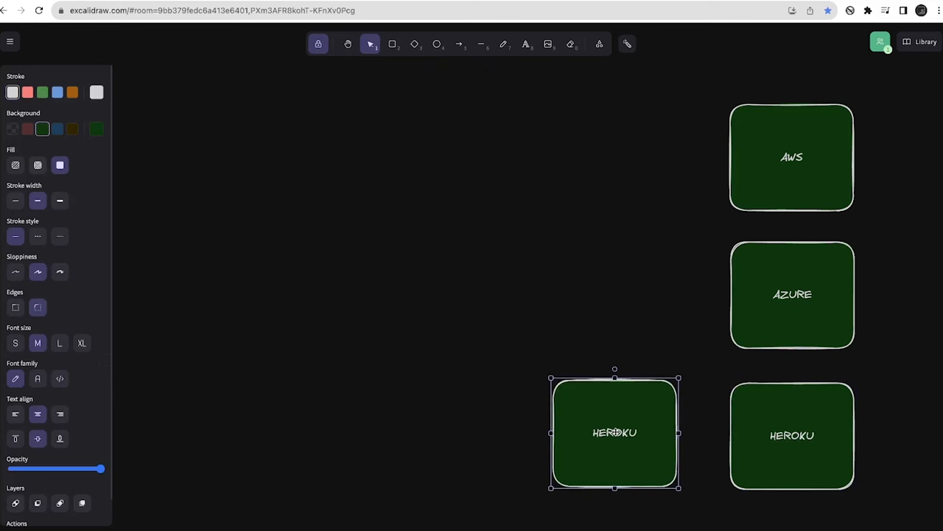
double_click(615, 432)
type("DO")
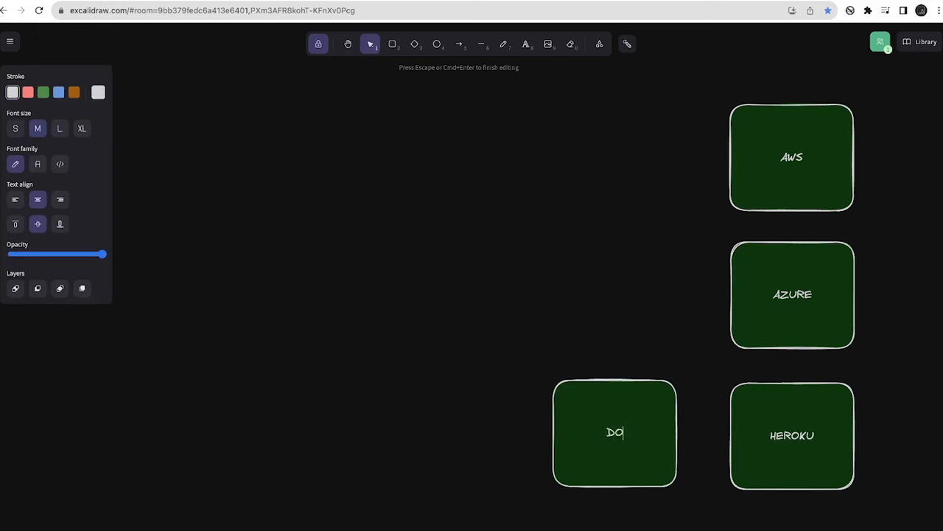
left_click(514, 406)
left_click_drag(587, 417, 765, 13)
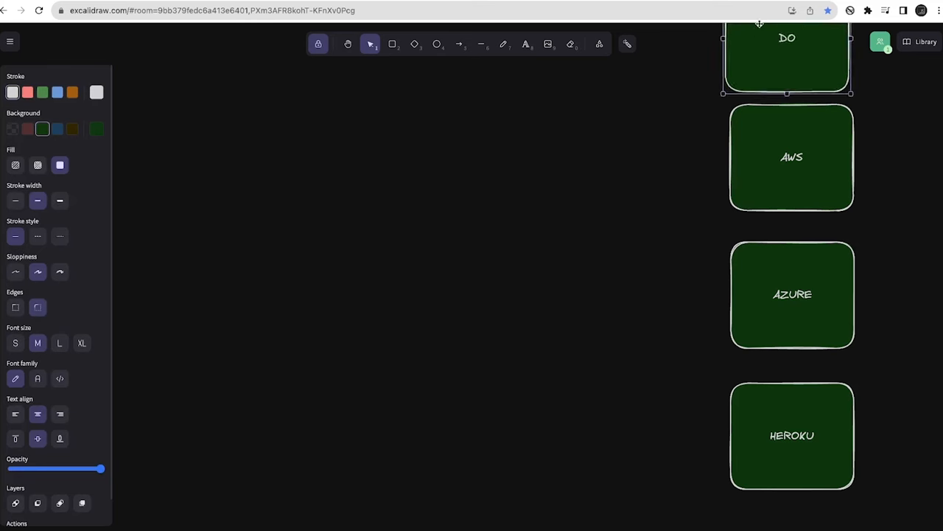
scroll(732, 173, "up", 3)
scroll(732, 174, "up", 2)
scroll(732, 173, "down", 1)
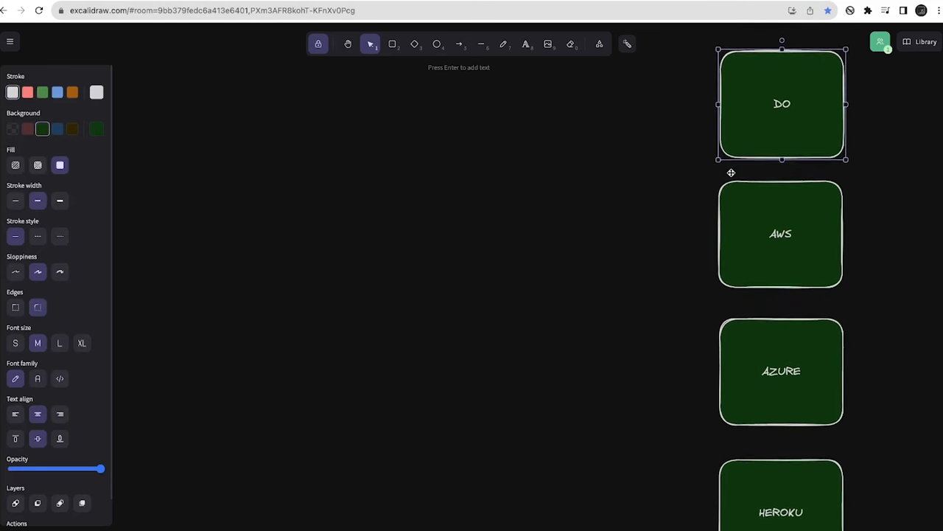
left_click(652, 175)
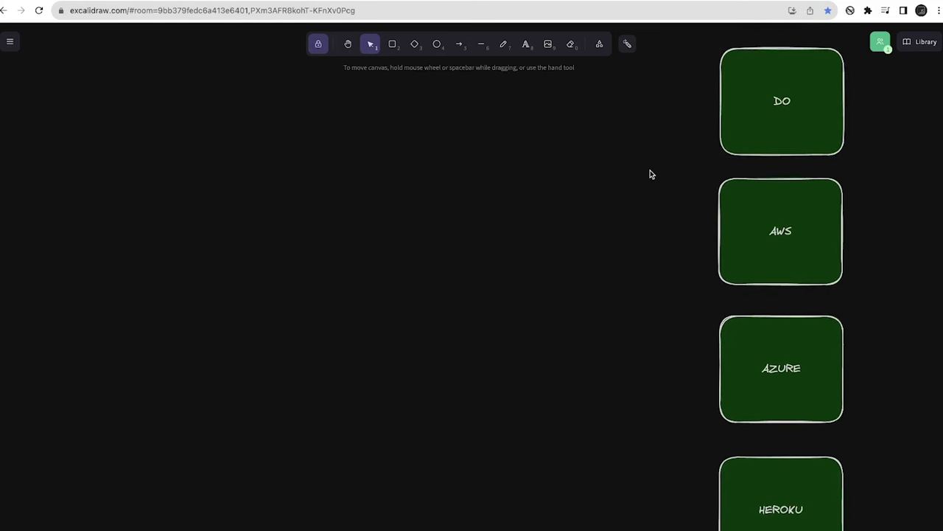
Step: Draw a tall green rectangle on the left and delete the stray small rectangle inside it
left_click(393, 43)
left_click_drag(192, 100, 395, 530)
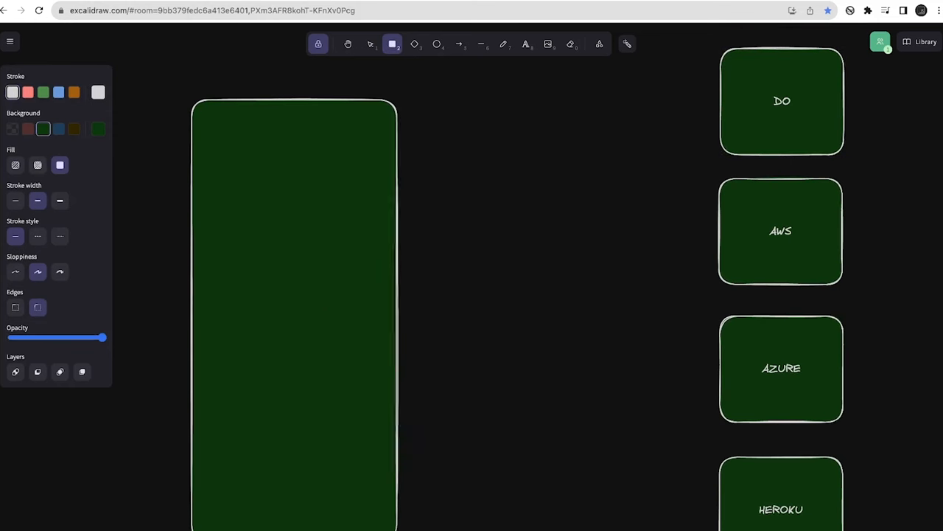
left_click_drag(350, 420, 314, 413)
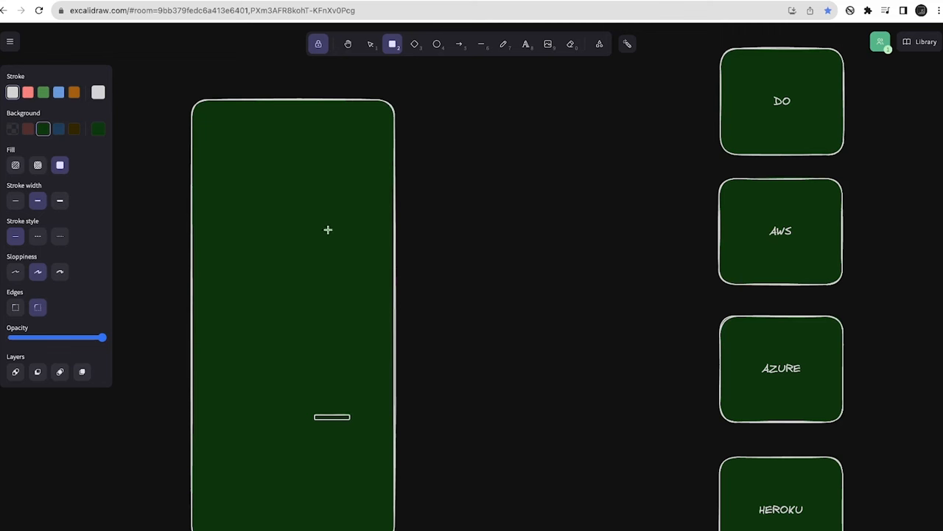
left_click(349, 45)
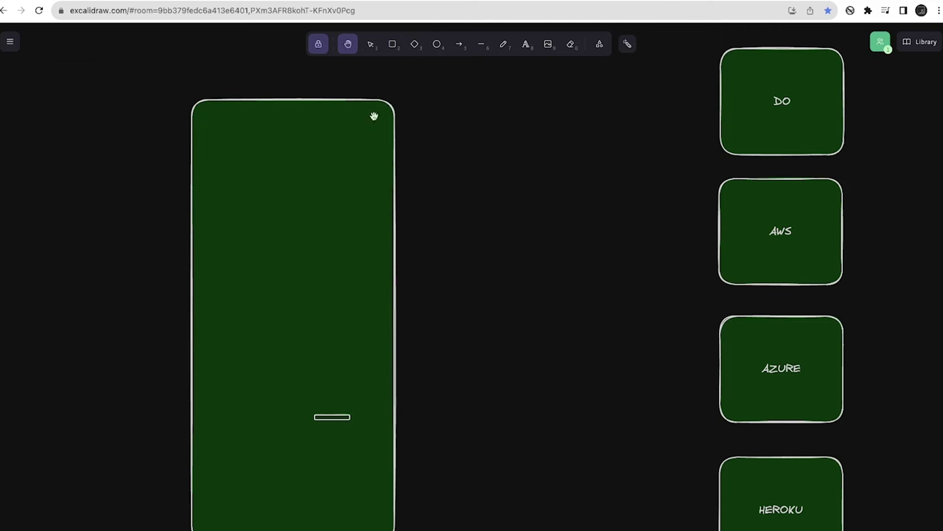
left_click(330, 417)
key("Delete")
Step: Label the tall box PNPM MONOREPO on two lines and add an empty line below
double_click(293, 319)
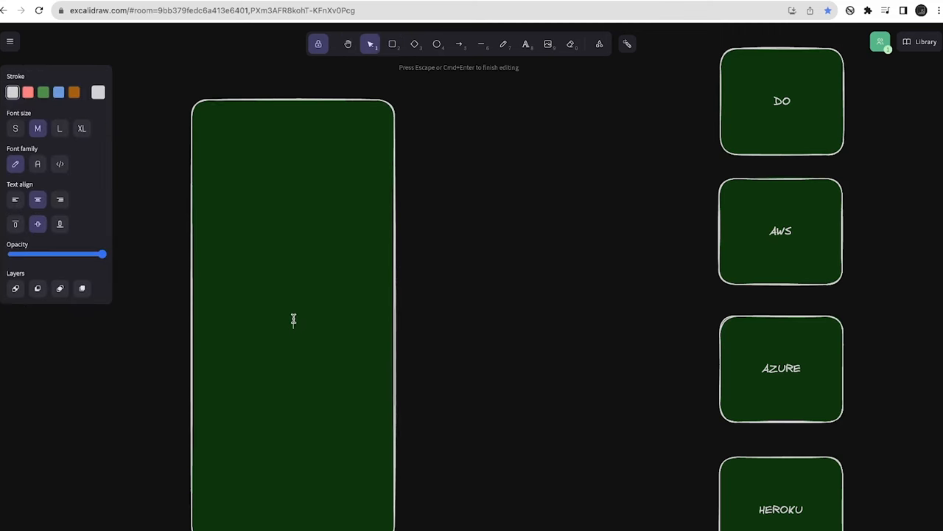
type("PNPM")
key("Return")
type("MONOREPO")
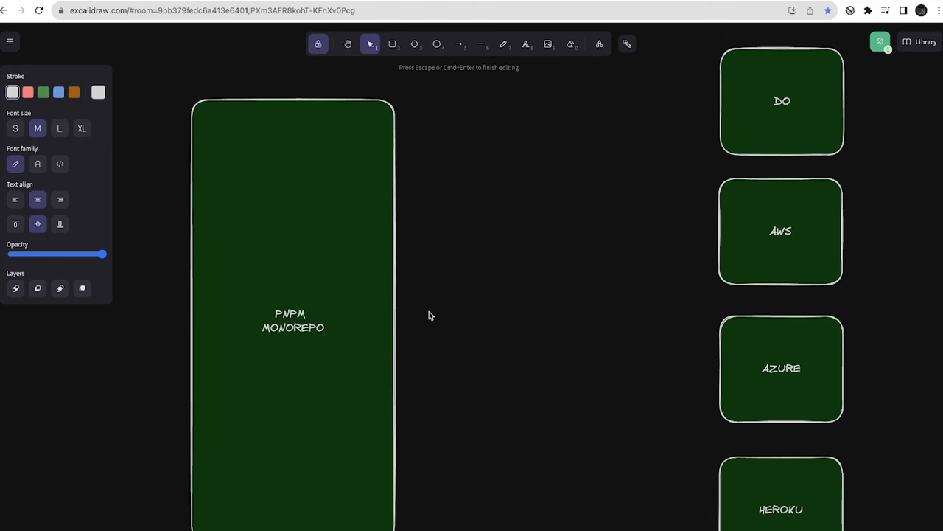
left_click(448, 282)
double_click(300, 326)
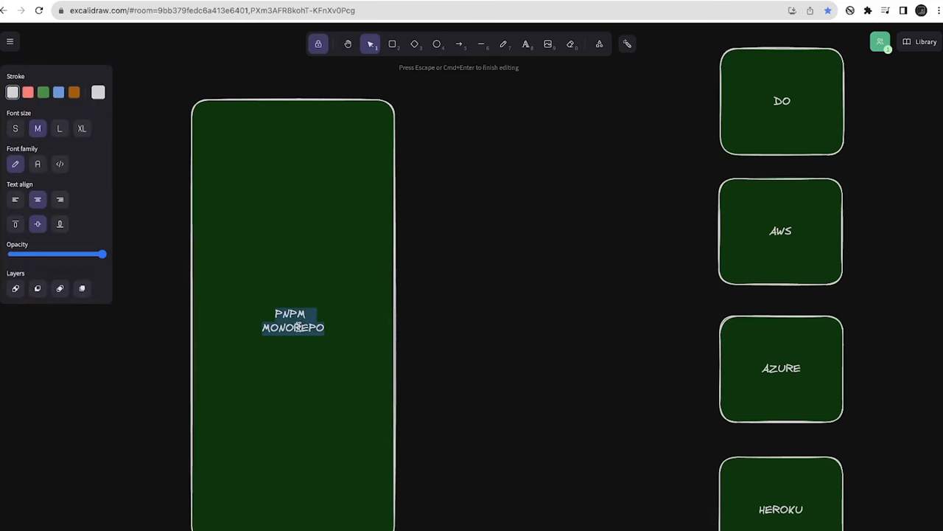
key("Return")
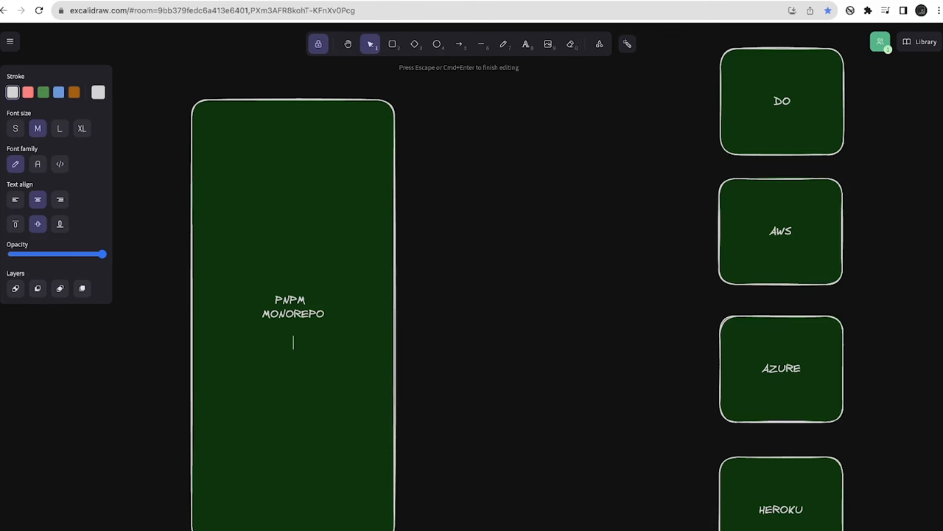
Step: Draw a small box right of the PNPM box's top and label it EXPRESS TS SERVICE
left_click(483, 254)
left_click(393, 43)
left_click_drag(409, 107, 539, 148)
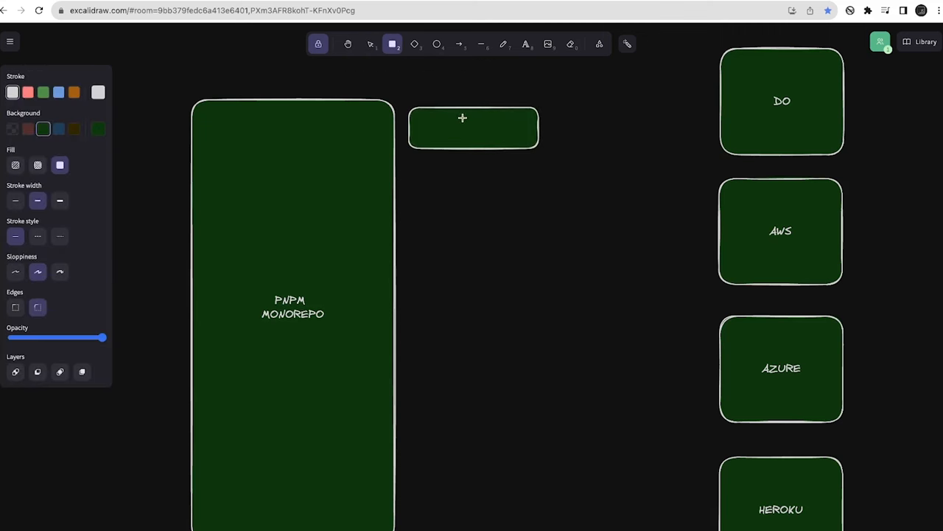
left_click(371, 46)
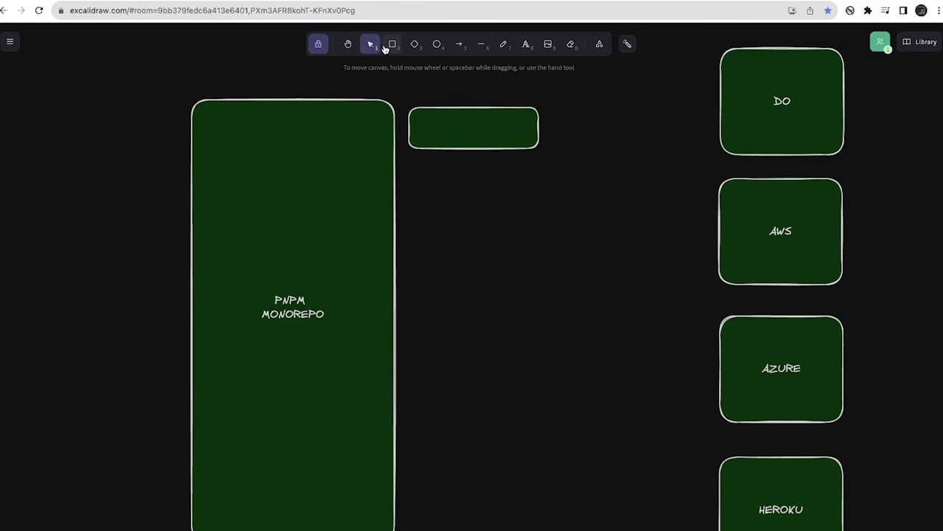
double_click(463, 116)
type("au")
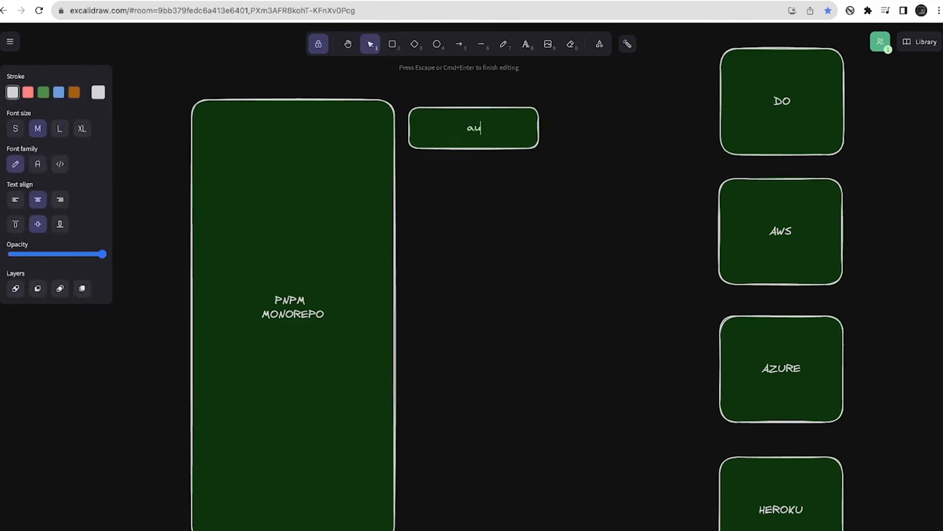
type("th service")
double_click(450, 126)
type("AUTH")
triple_click(492, 134)
key("BackSpace")
type("EXPRESS T")
type("S SERVIC")
type("E")
left_click(493, 179)
Step: Paste a copy just below and change its label to NESTJS TS SERVICE
left_click(480, 141)
key("ctrl+c")
key("ctrl+v")
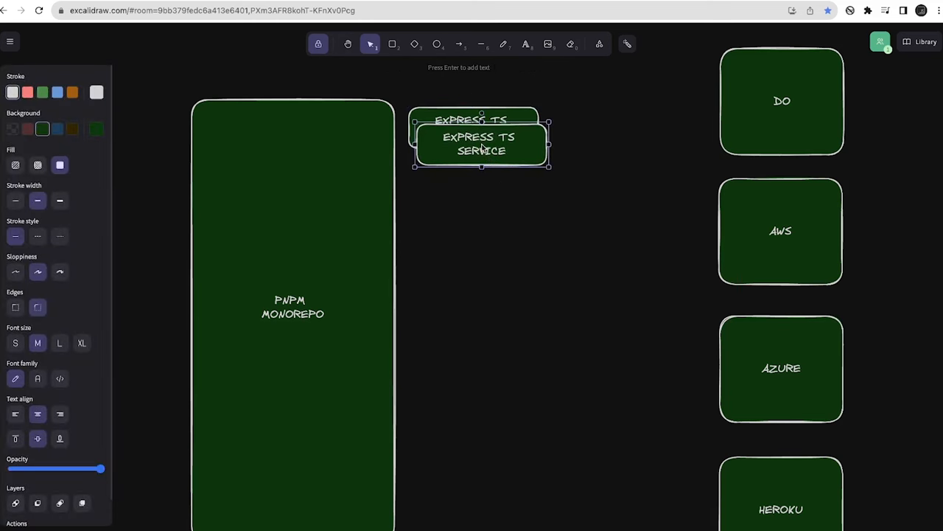
left_click_drag(483, 148, 475, 185)
double_click(476, 179)
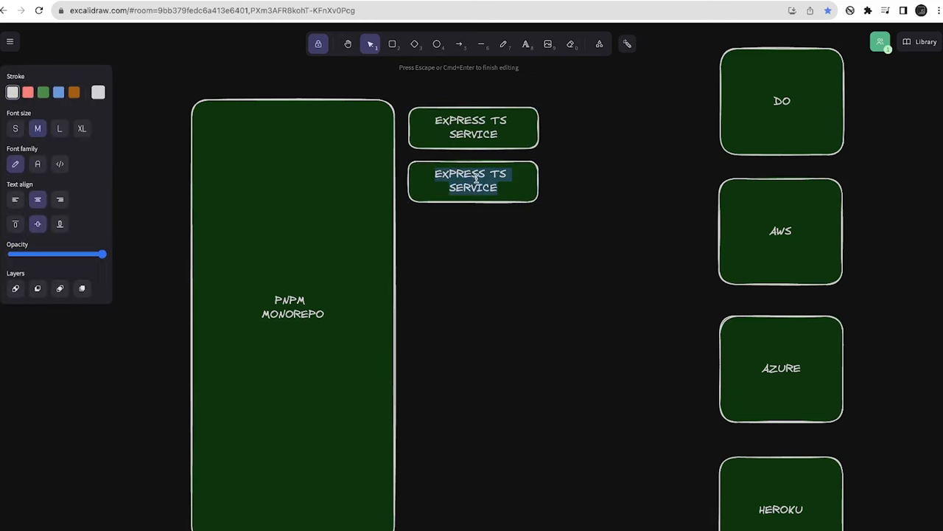
double_click(465, 173)
type("NE")
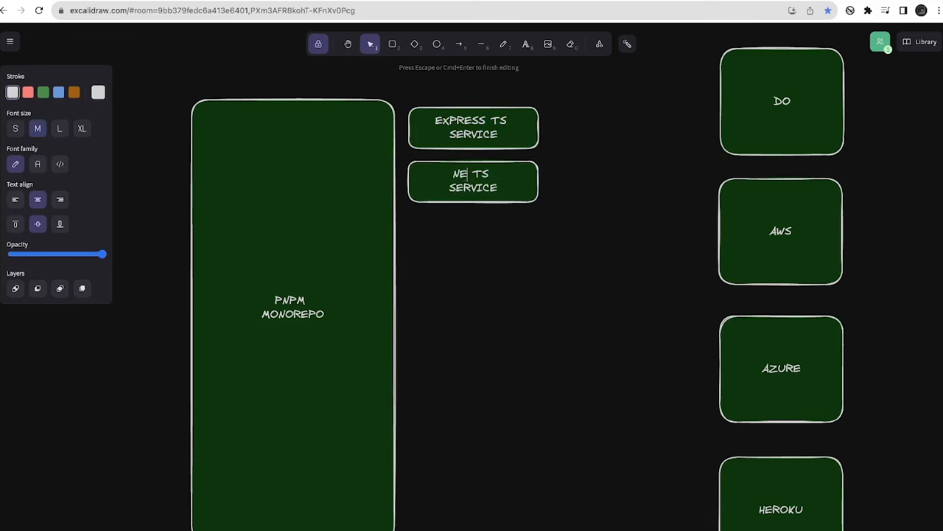
type("STJS")
left_click(469, 274)
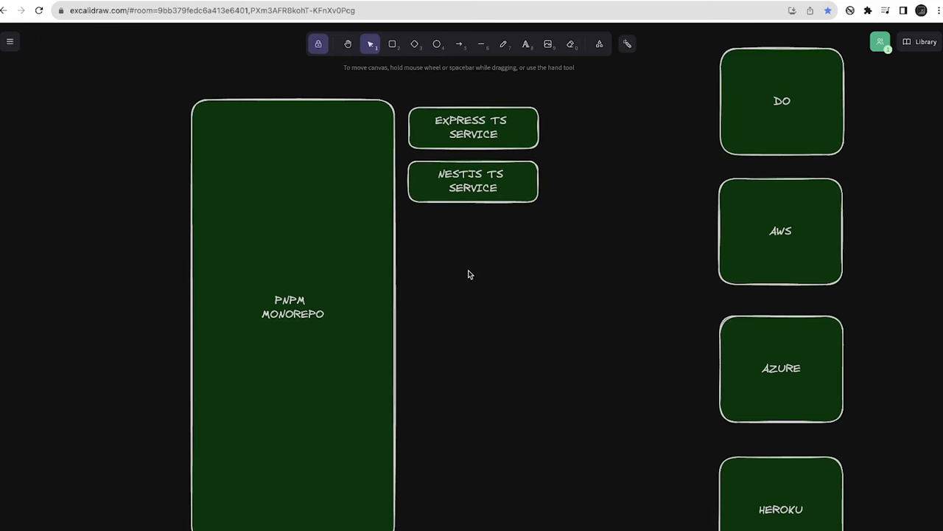
scroll(343, 240, "right", 2)
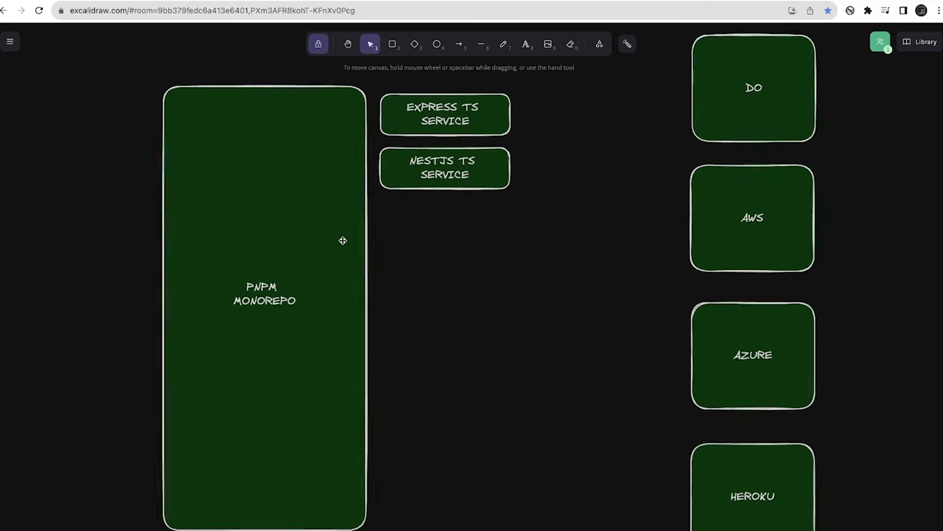
Step: Draw an arrow rightward from the PNPM MONOREPO box to a junction point
left_click(460, 44)
left_click_drag(369, 308, 575, 310)
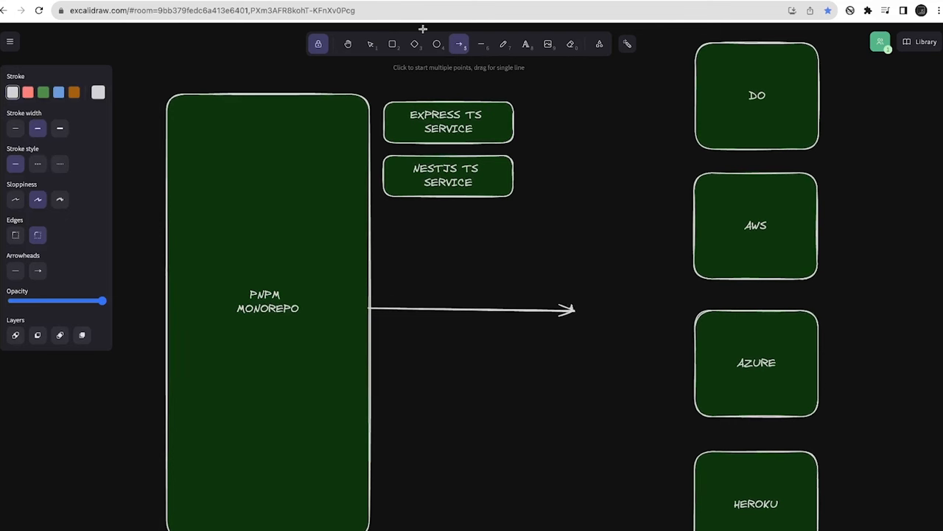
left_click(371, 44)
left_click(570, 309)
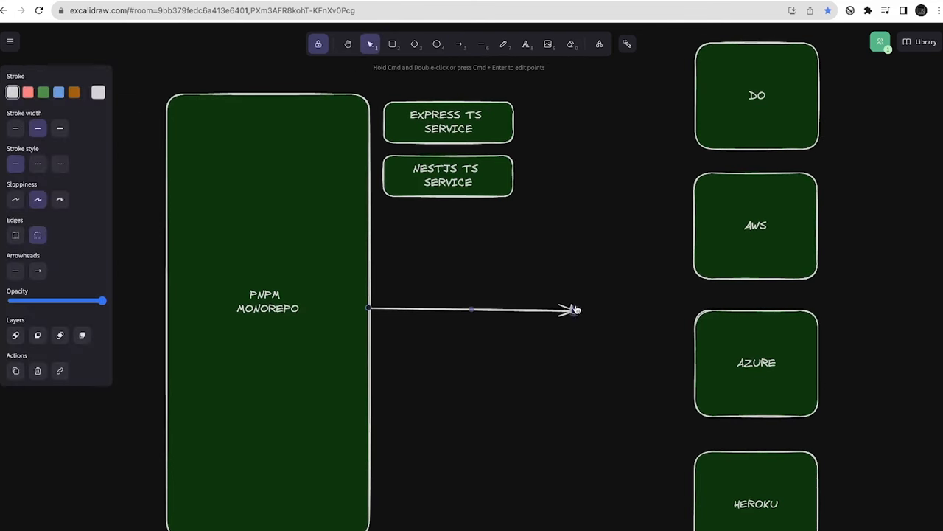
Step: Draw arrows from the junction to the HEROKU, AWS, DO and AZURE boxes
key("a")
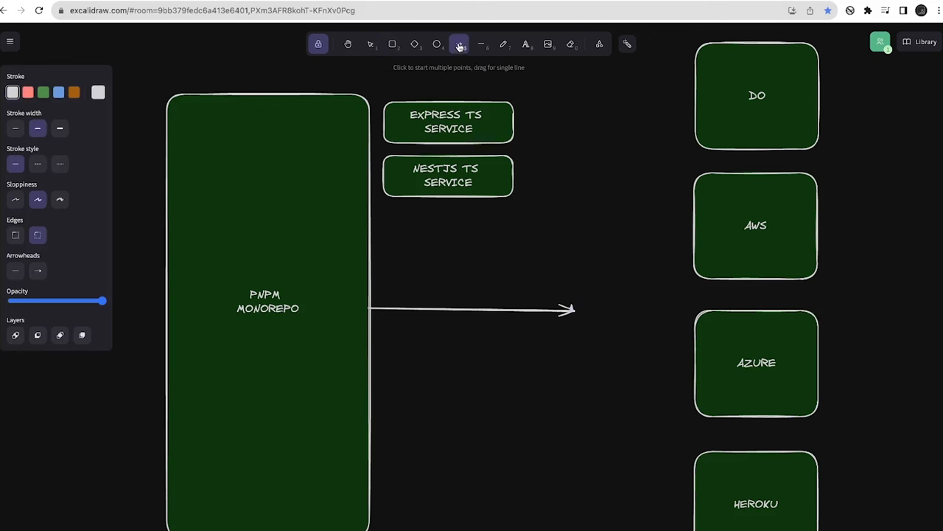
left_click_drag(569, 310, 693, 497)
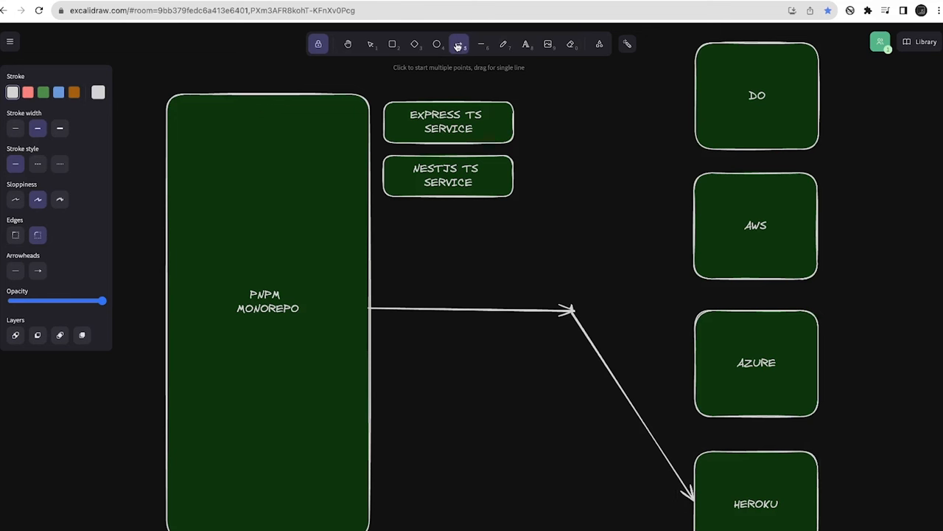
left_click_drag(572, 310, 683, 232)
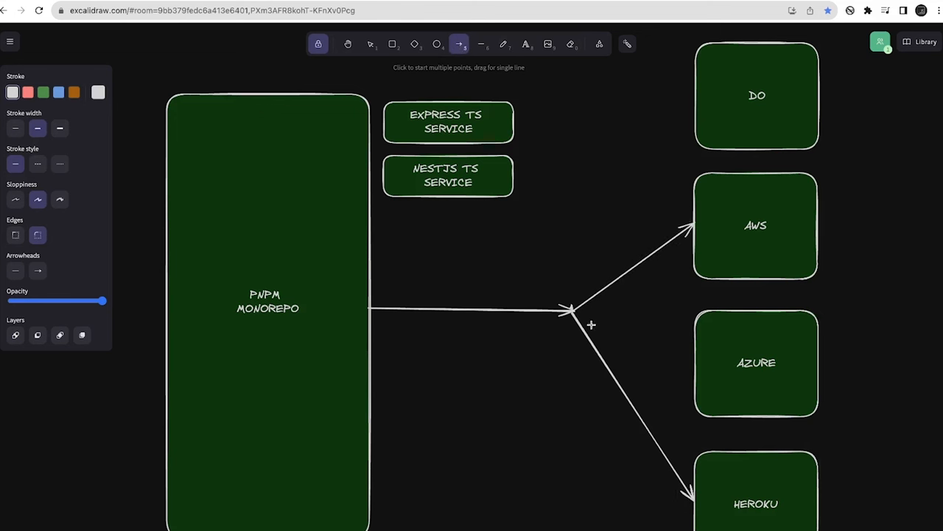
left_click_drag(572, 310, 693, 96)
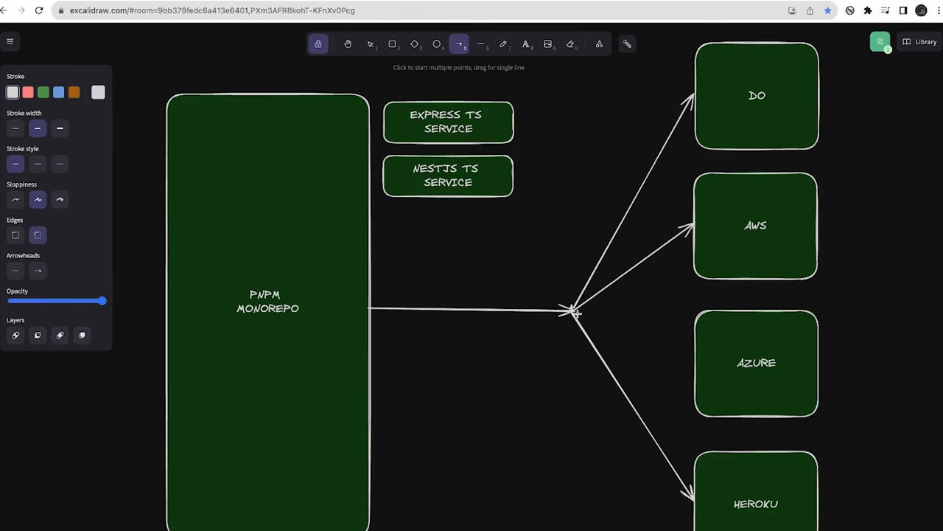
left_click_drag(573, 311, 692, 367)
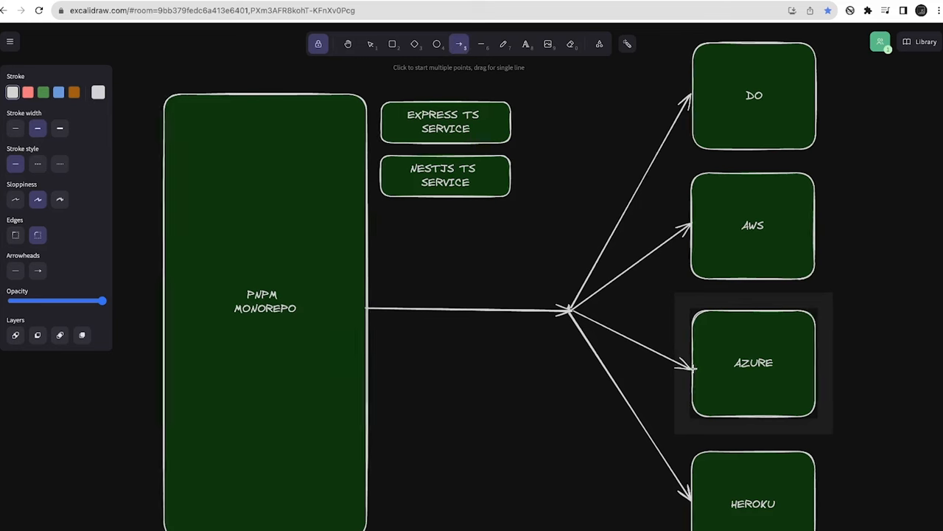
scroll(693, 367, "right", 2)
scroll(693, 369, "down", 1)
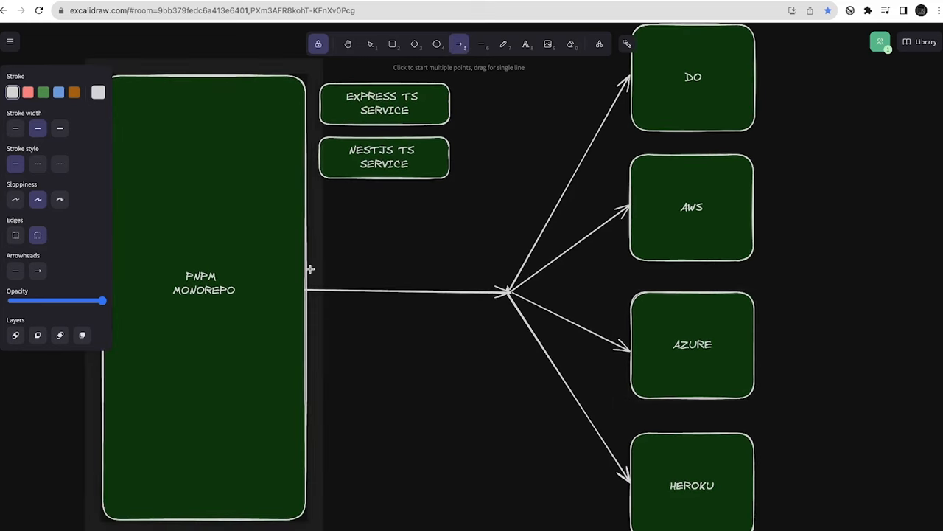
left_click(281, 251)
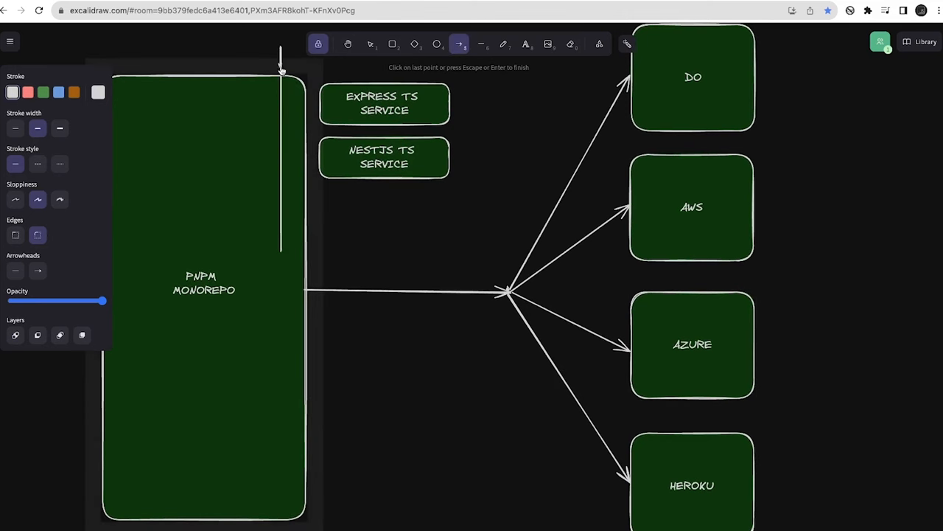
key("Escape")
left_click(271, 199)
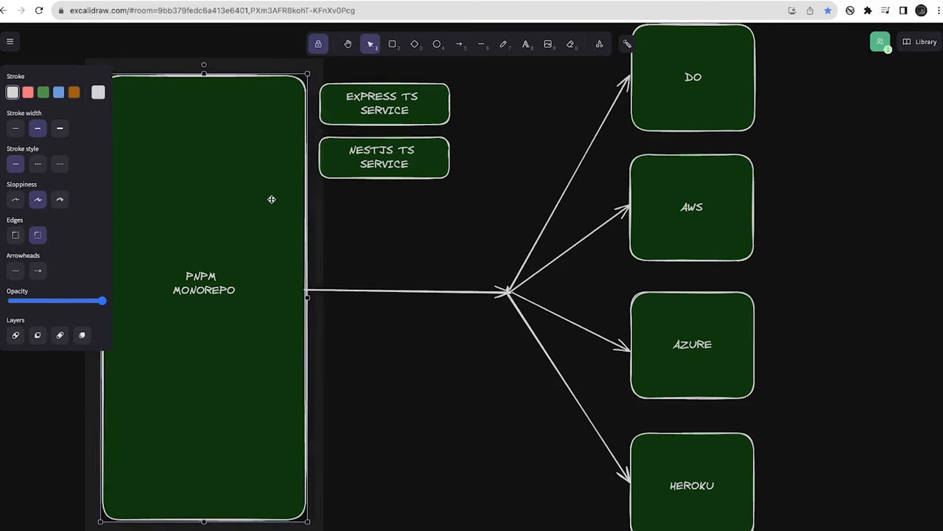
scroll(271, 199, "up", 1)
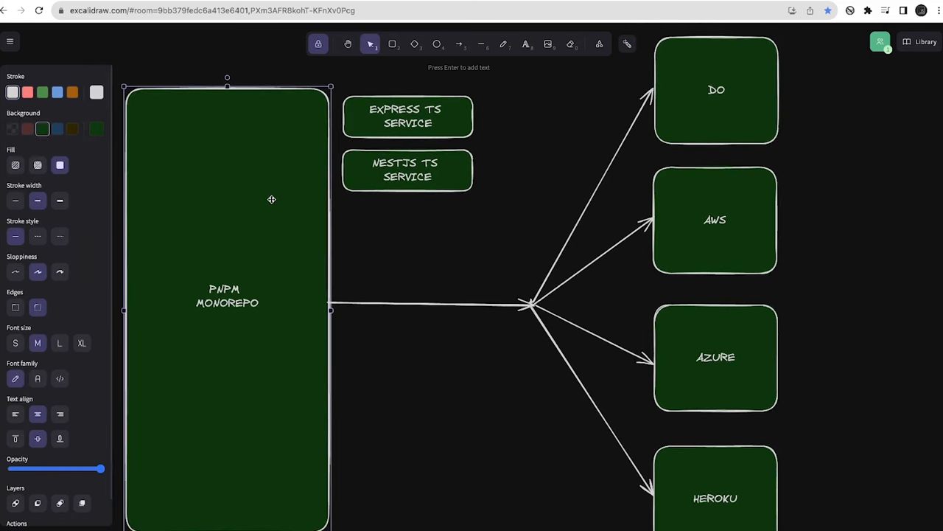
Step: Draw a box inside the top of PNPM MONOREPO and label it APPS
left_click(393, 44)
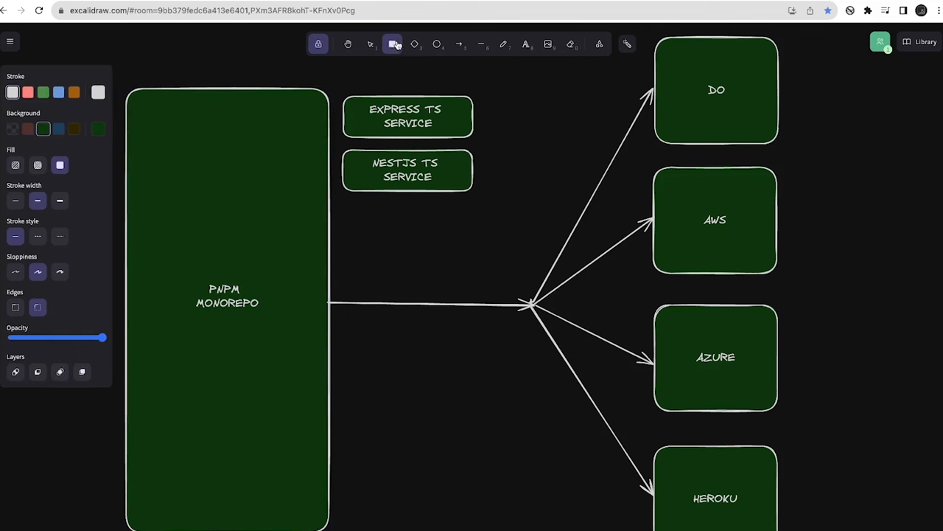
left_click_drag(144, 108, 317, 161)
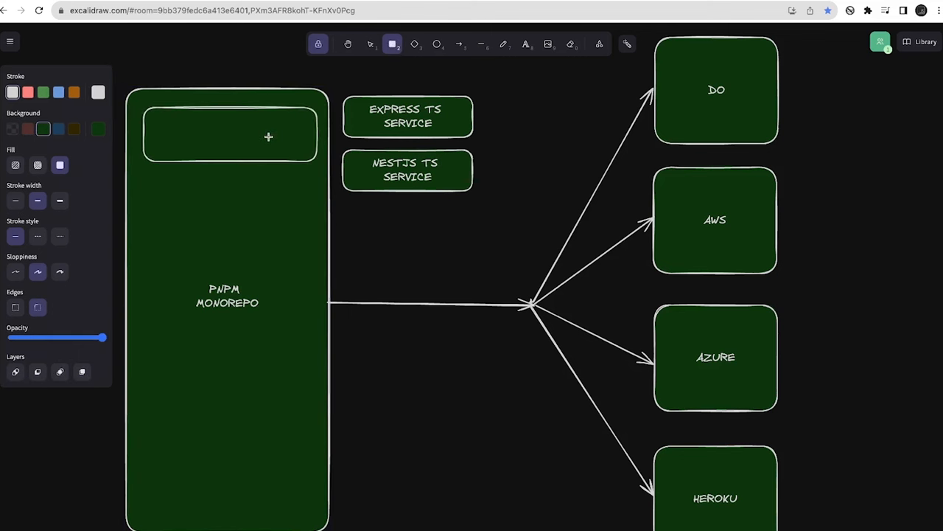
left_click(371, 44)
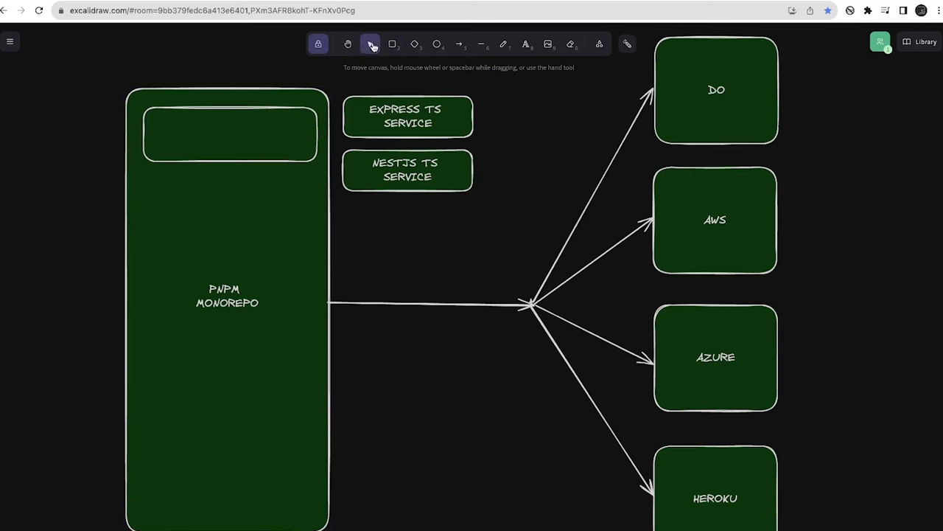
left_click(274, 106)
double_click(272, 110)
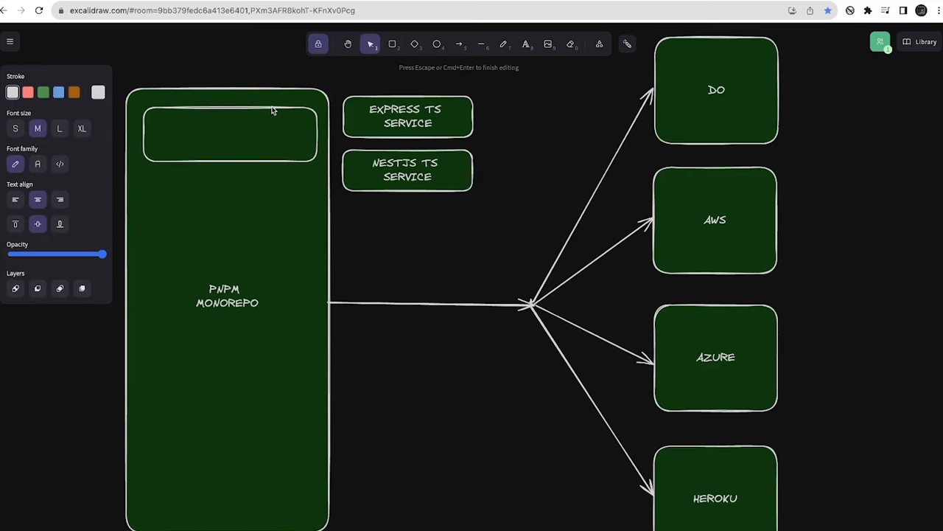
type("APPS")
left_click(257, 162)
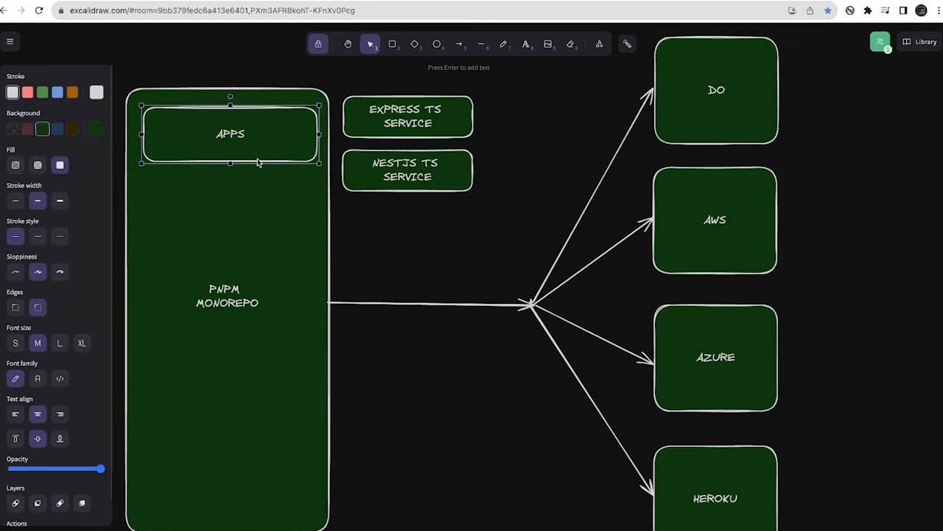
Step: Alt-drag a copy of the APPS box below it and relabel it PACKAGES
left_click_drag(233, 144, 235, 212, "alt")
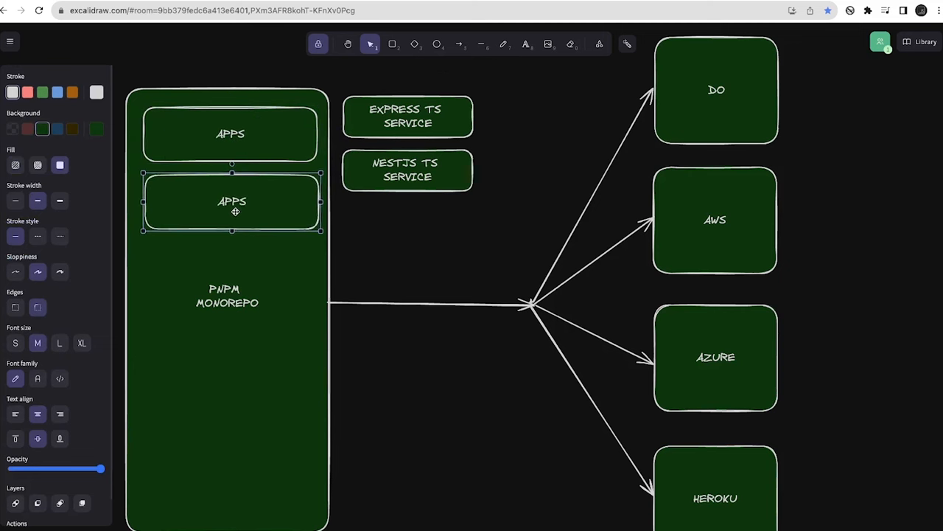
double_click(235, 212)
type("PAC")
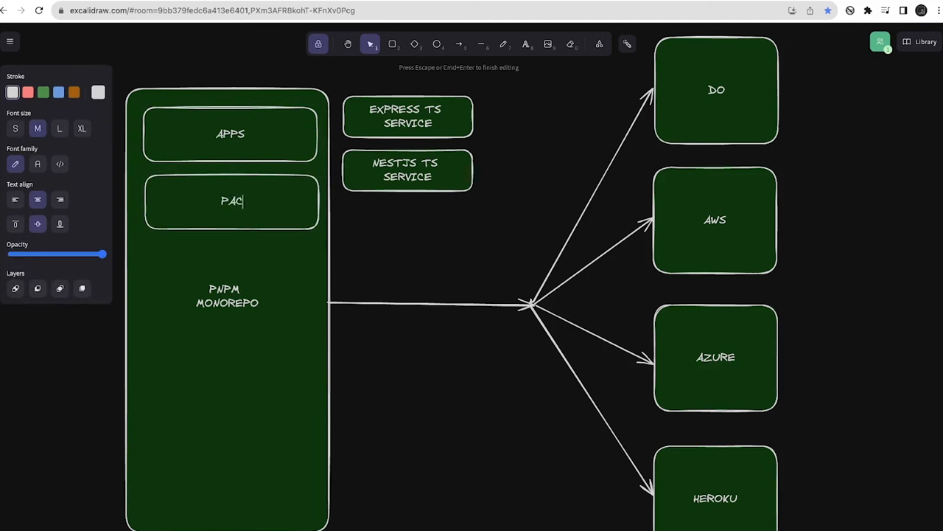
type("KAGES")
left_click(311, 297)
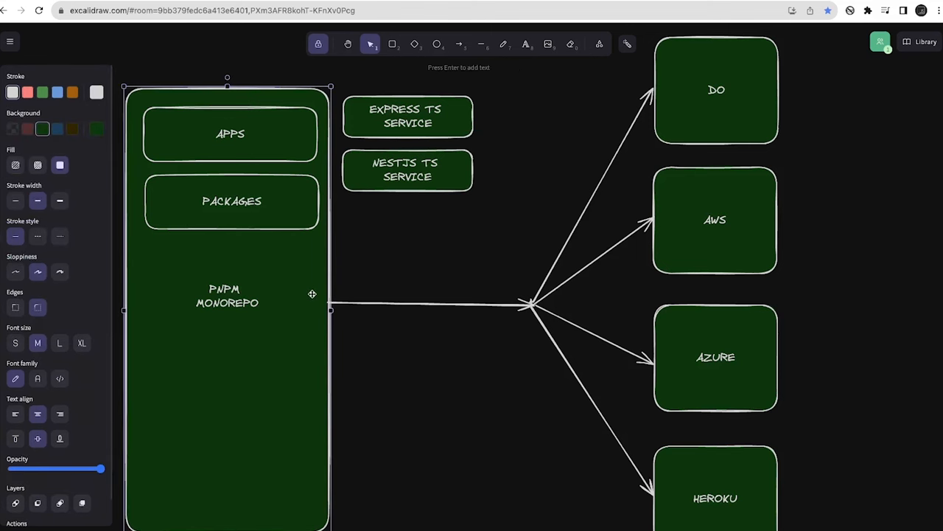
Step: Move the EXPRESS TS SERVICE and NESTJS TS SERVICE boxes up a few pixels and deselect
left_click_drag(387, 110, 384, 104)
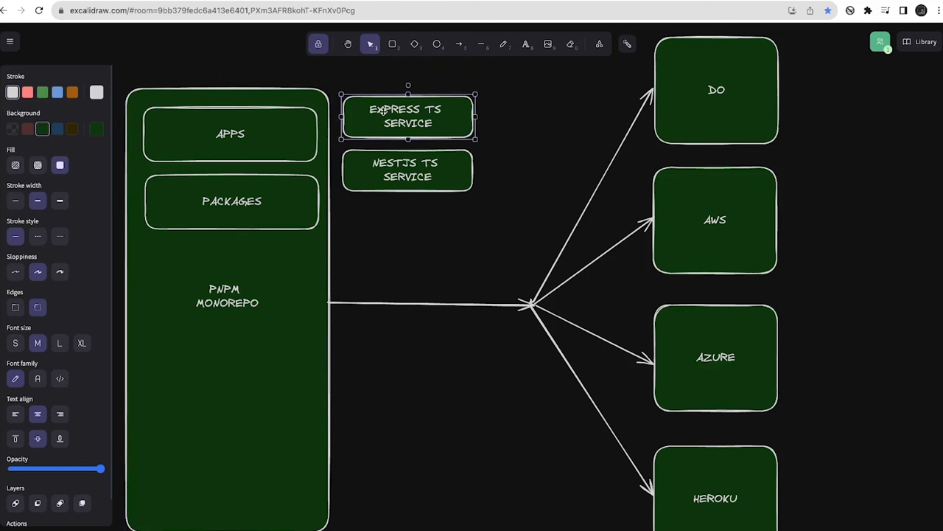
left_click_drag(375, 159, 375, 151)
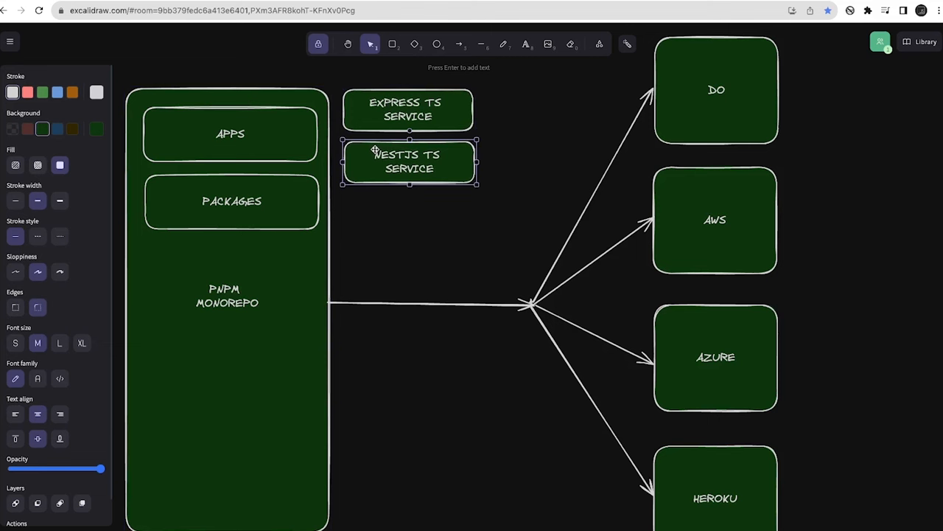
left_click(384, 223)
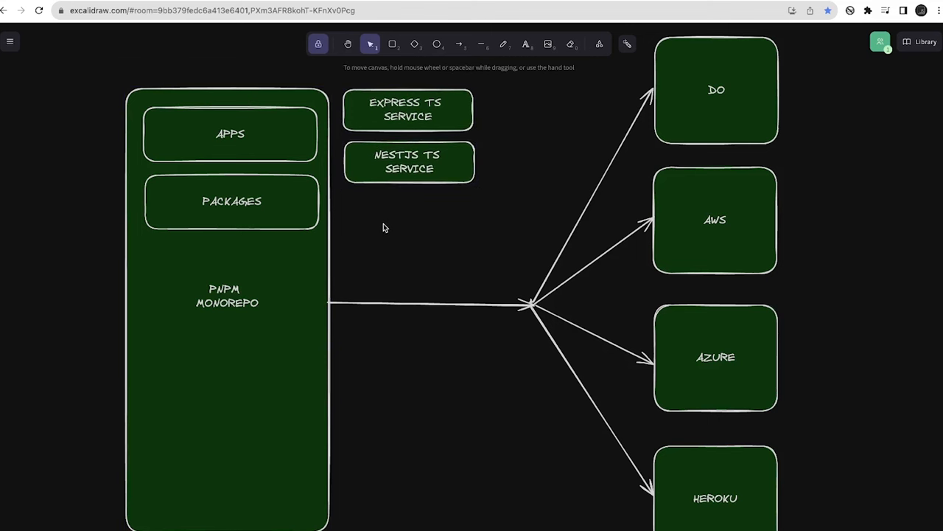
left_click(401, 170)
left_click(401, 127)
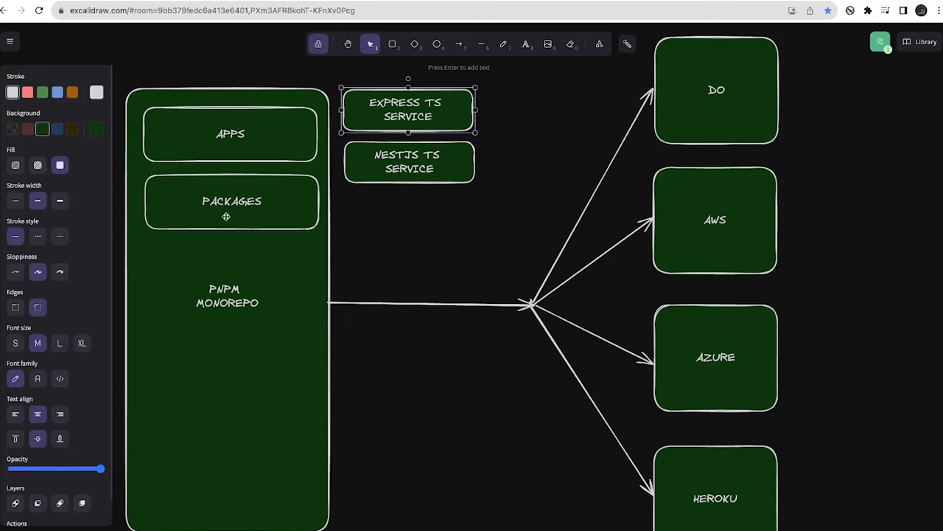
left_click(271, 153)
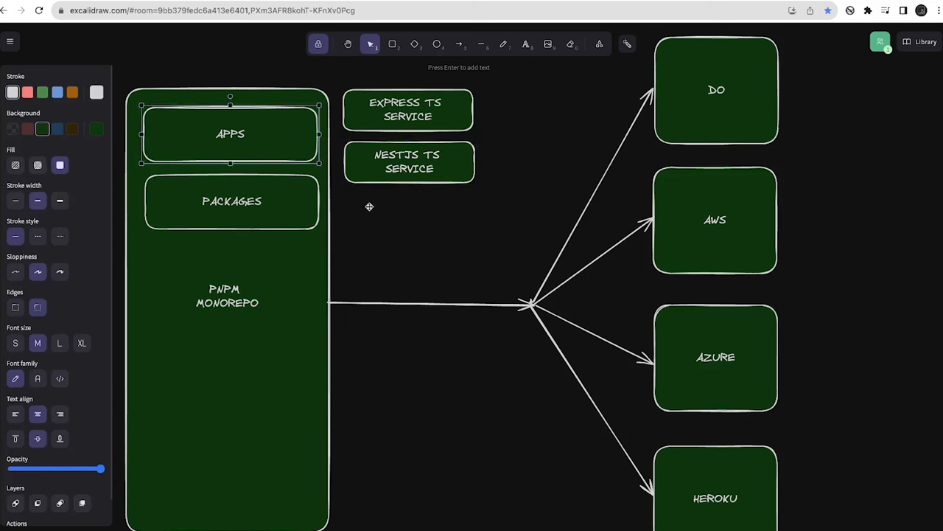
left_click(723, 472)
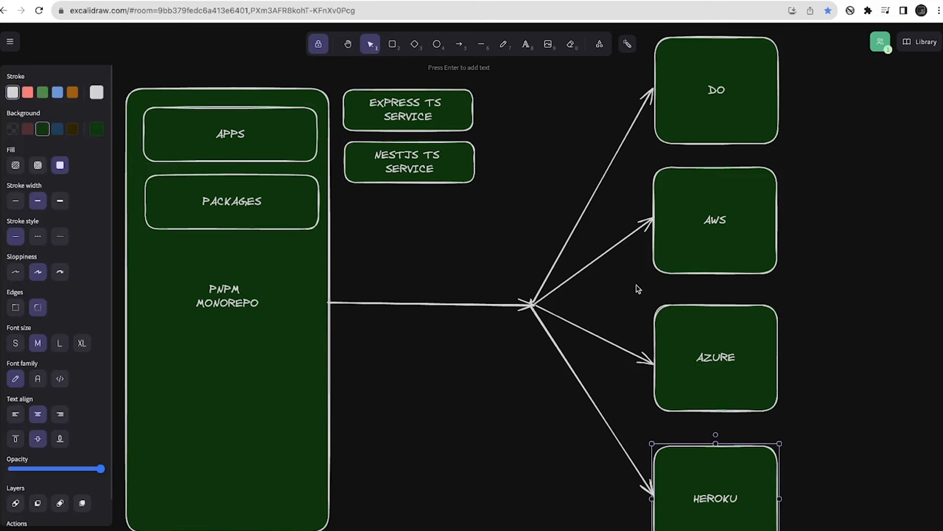
left_click(577, 184)
scroll(578, 184, "right", 3)
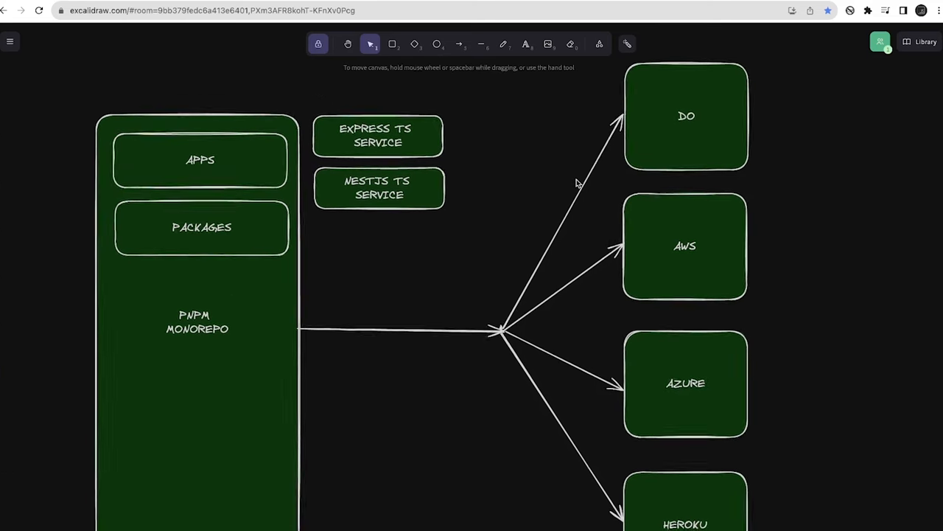
scroll(577, 184, "up", 1)
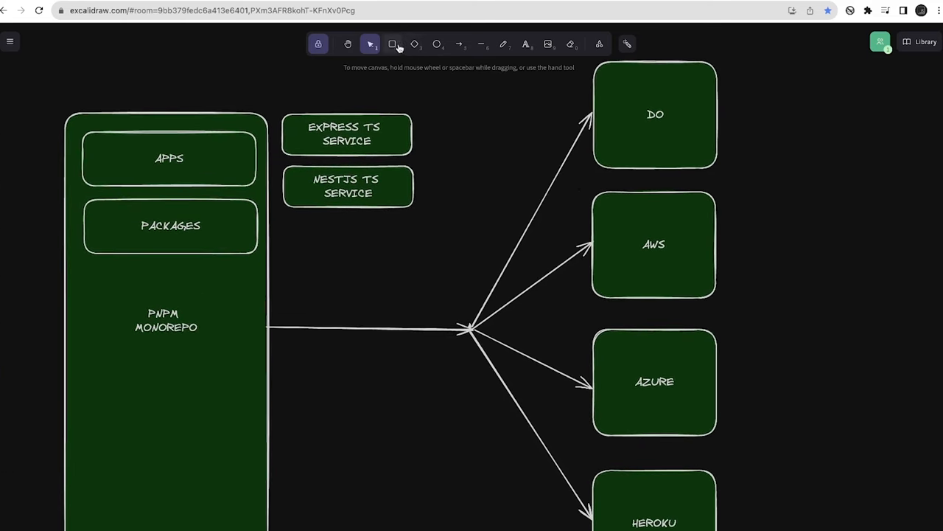
Step: Draw a tall box right of the cloud boxes and label it MYSQL and POSTGRES on two lines
left_click(393, 44)
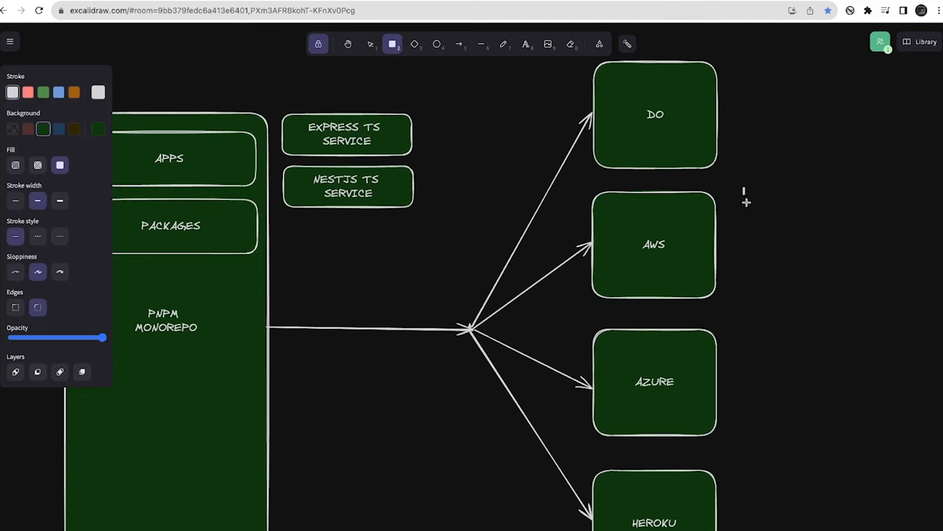
mouse_move(744, 188)
left_mouse_down()
mouse_move(829, 435)
mouse_move(824, 428)
left_mouse_up()
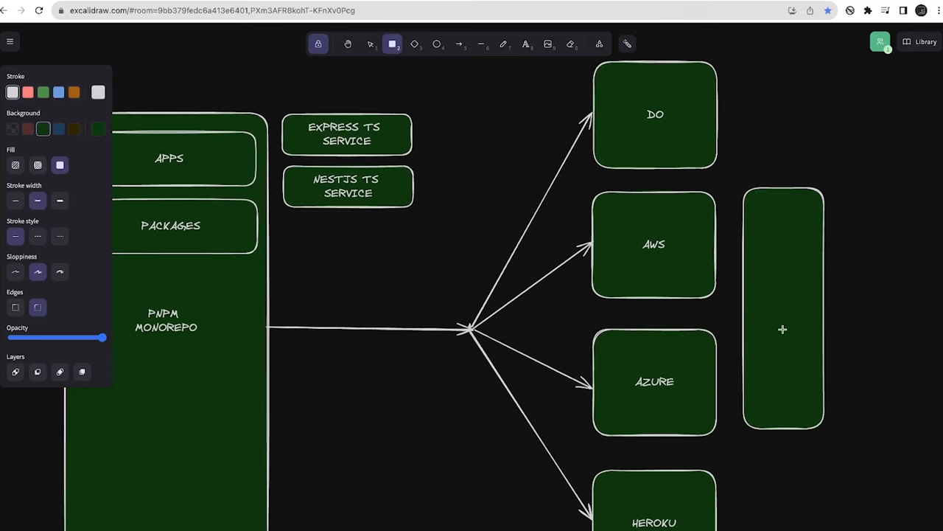
left_click(370, 45)
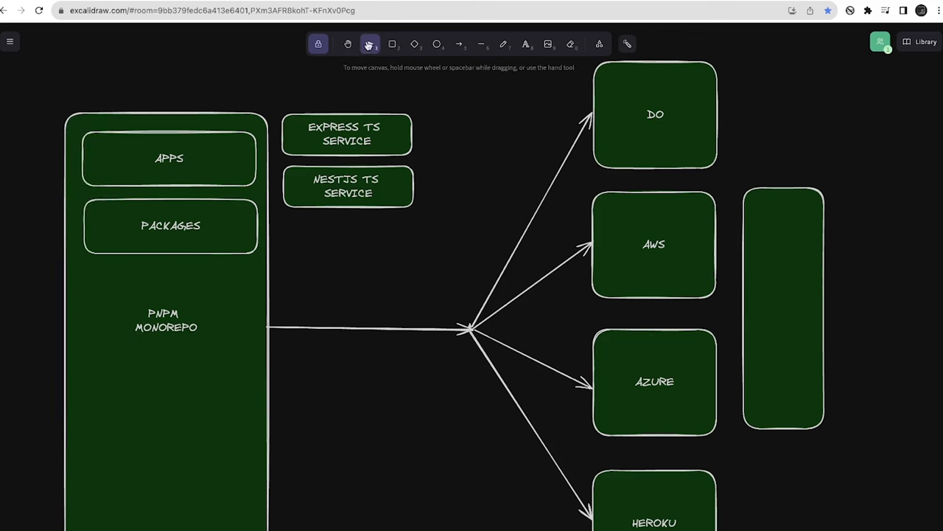
left_click(766, 192)
double_click(767, 191)
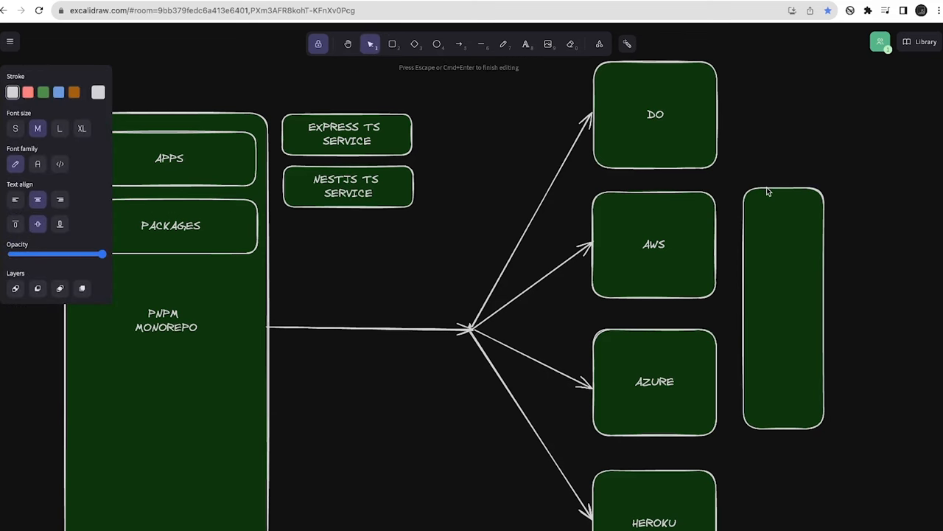
type("MYSQL")
key("Return")
type("POSTGRES")
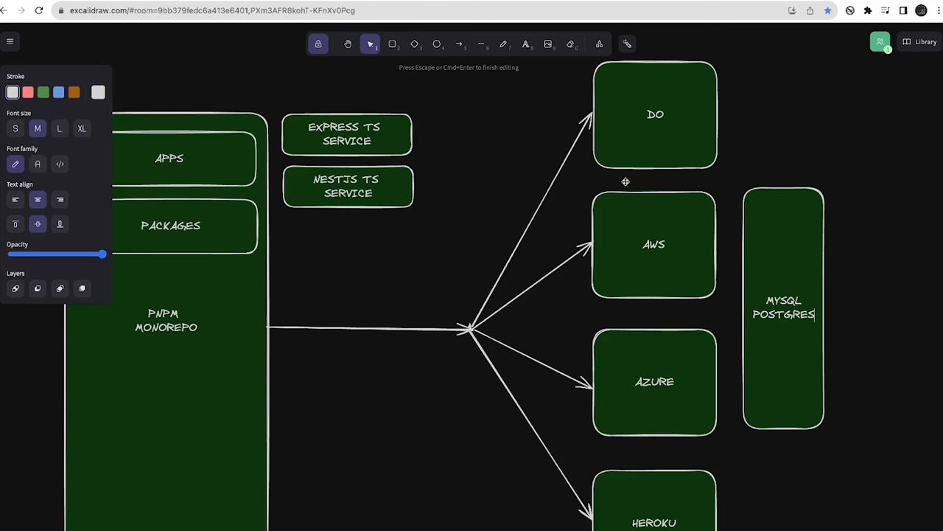
Step: Draw a new box below it and label it POSTGRES
left_click(392, 44)
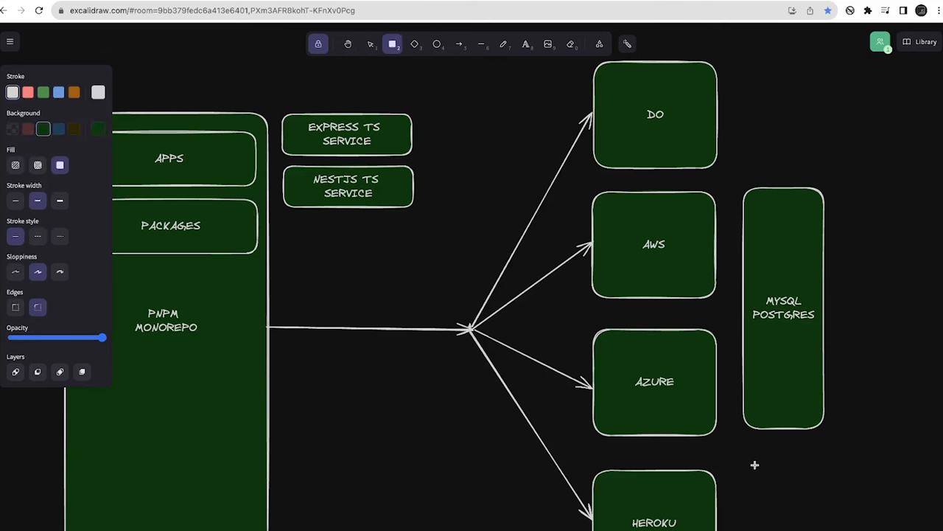
left_click_drag(752, 458, 864, 530)
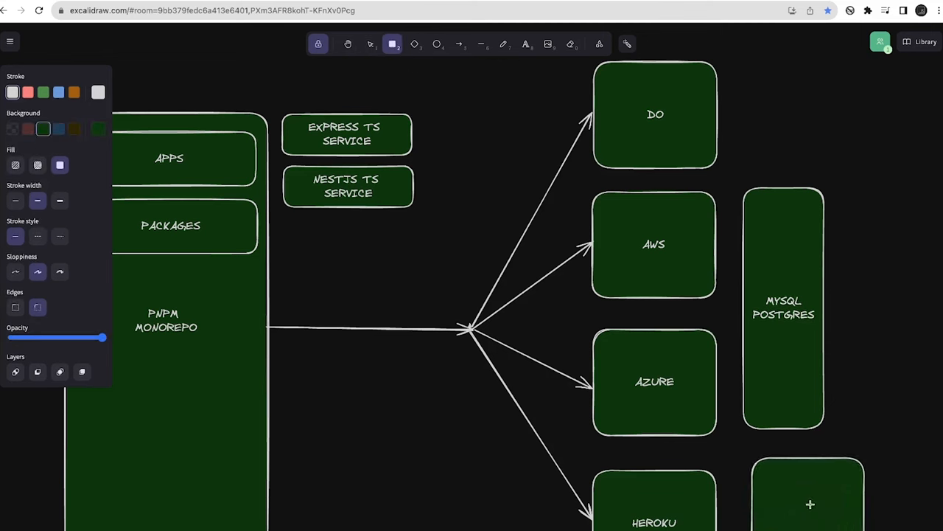
left_click(370, 44)
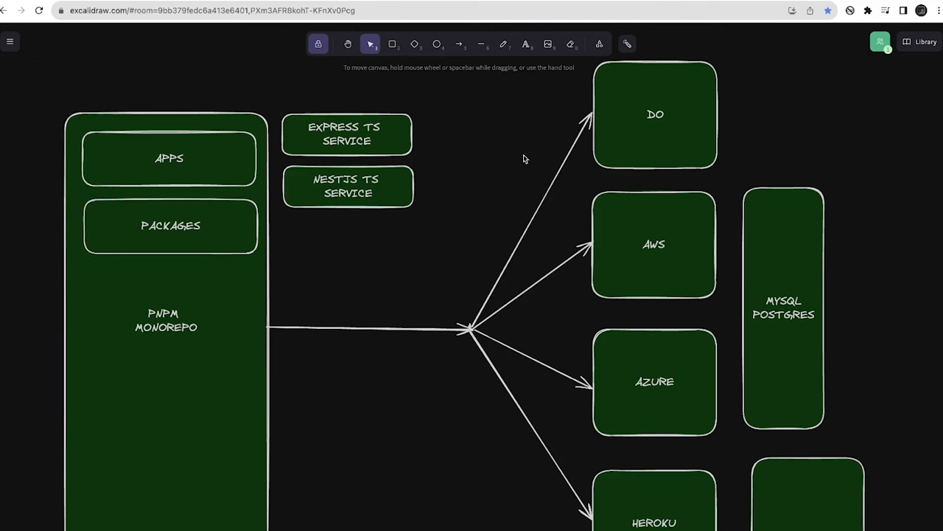
double_click(815, 461)
type("P")
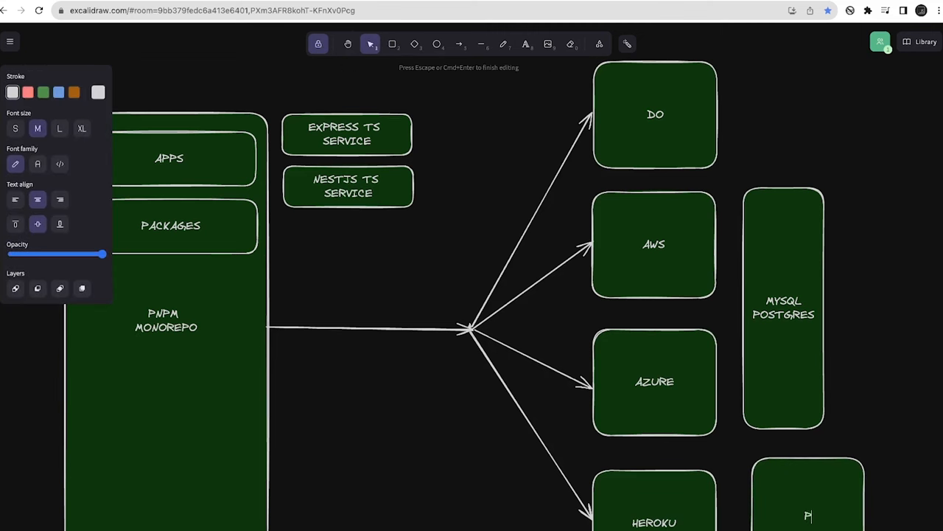
type("OSTGRES")
left_click(853, 198)
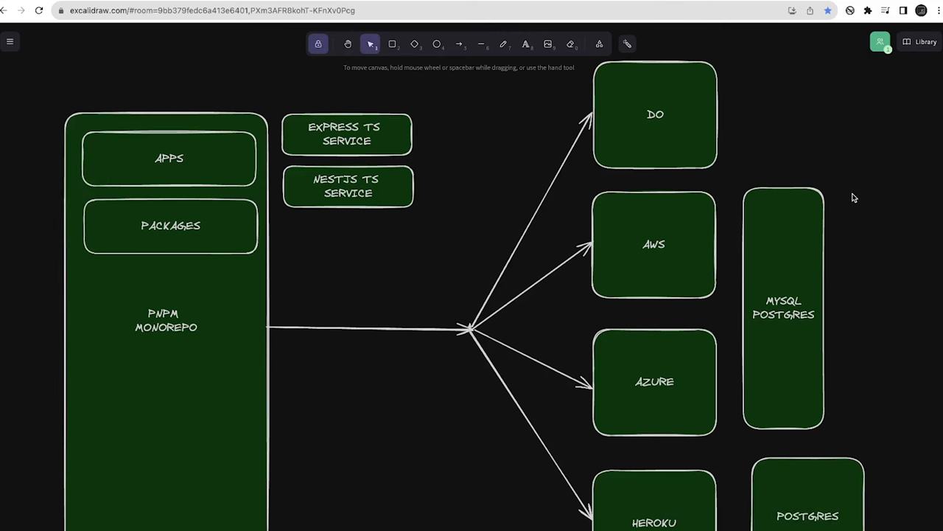
Step: Draw a tall box right of MYSQL POSTGRES and label it DYNAMO DB
left_click(393, 44)
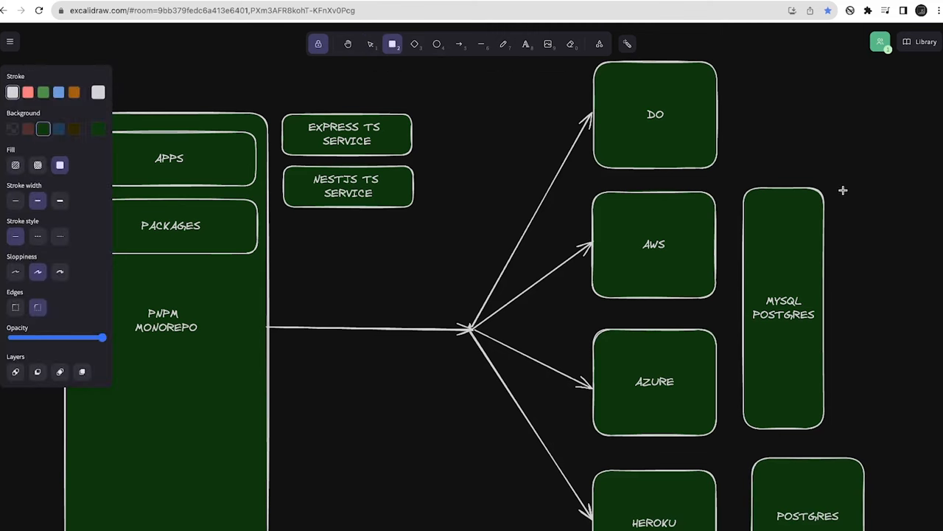
left_click_drag(843, 190, 935, 425)
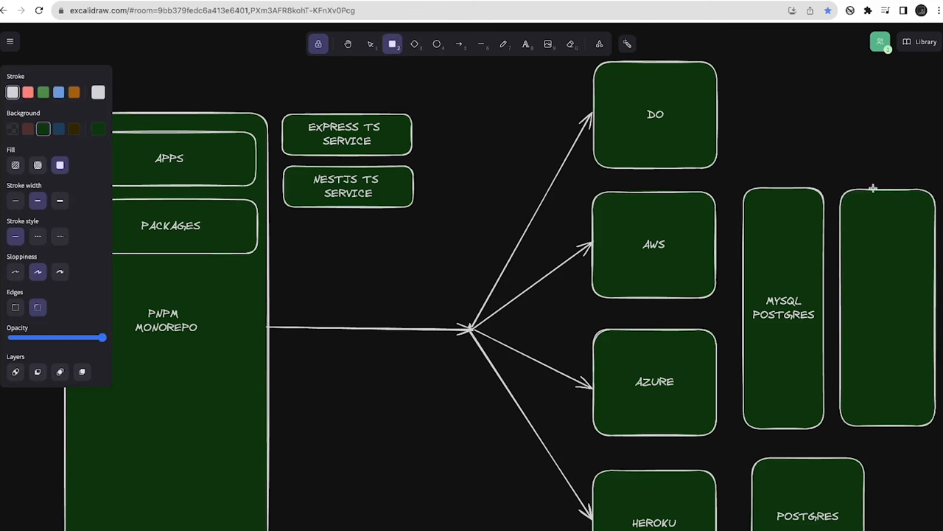
left_click(367, 45)
double_click(877, 194)
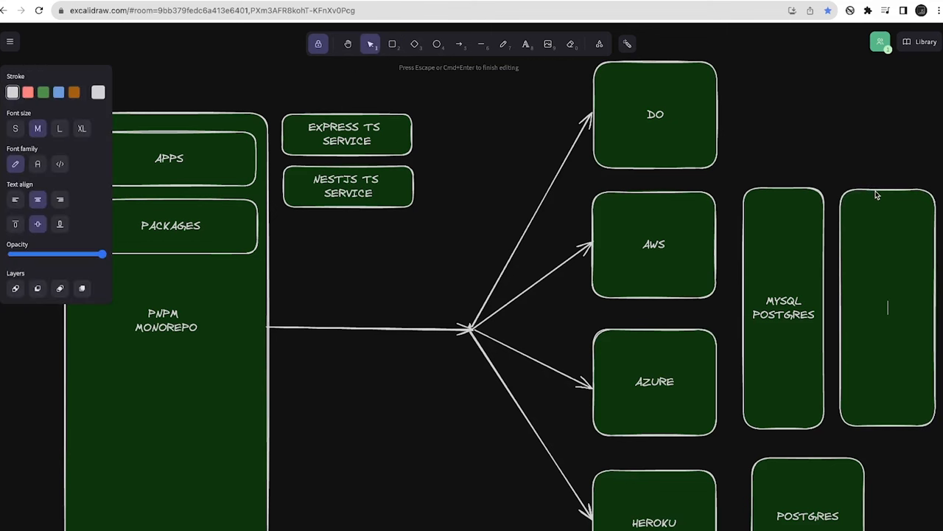
type("DYNAM")
type("O DB")
left_click(823, 99)
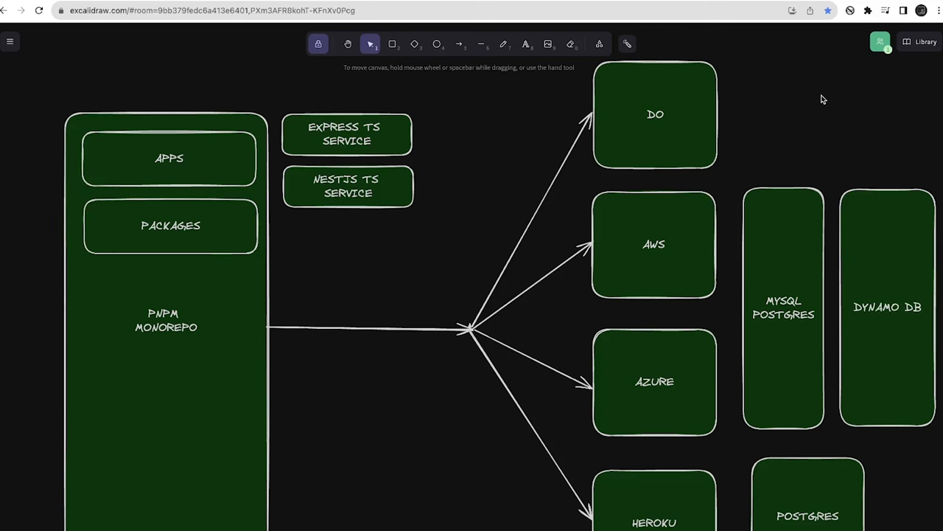
Step: Draw a wide box to the right of DO and label it DATABASE
left_click(393, 44)
left_click_drag(748, 62, 924, 160)
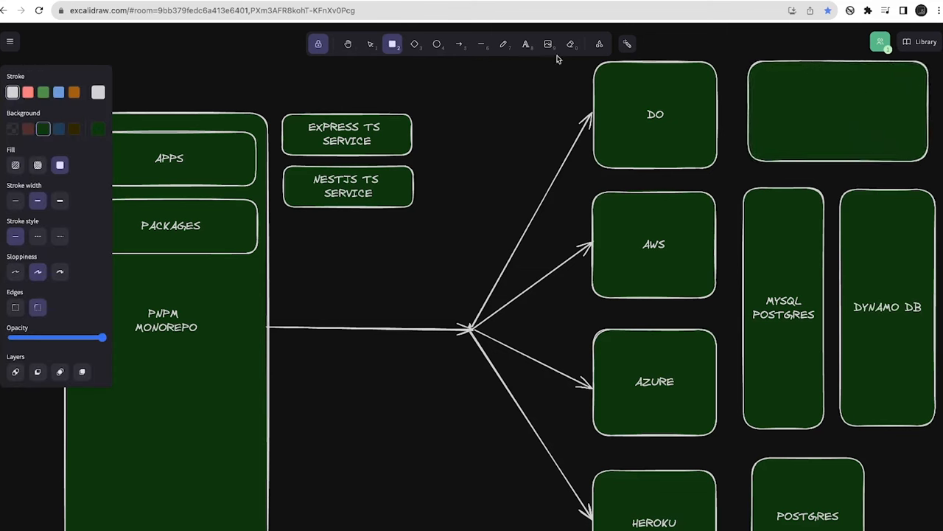
left_click(370, 44)
double_click(783, 65)
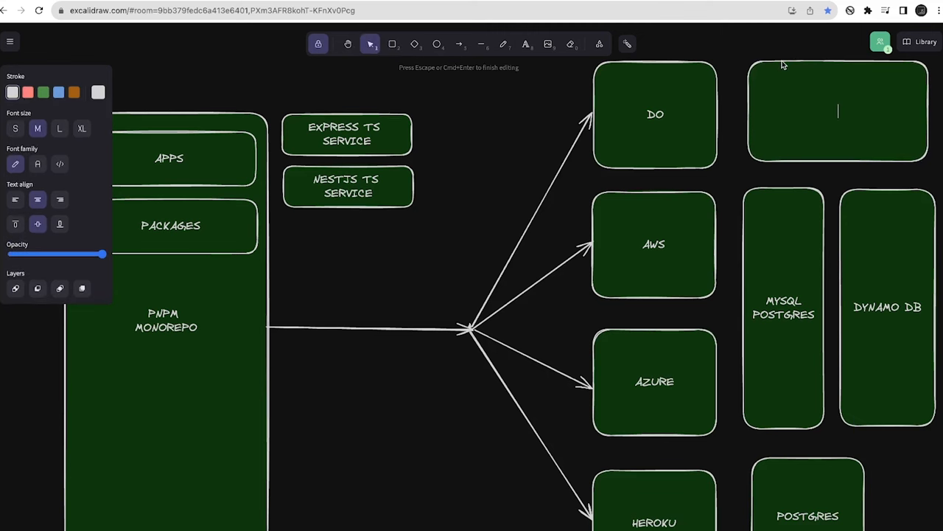
type("DA")
type("TABASE")
left_click(525, 130)
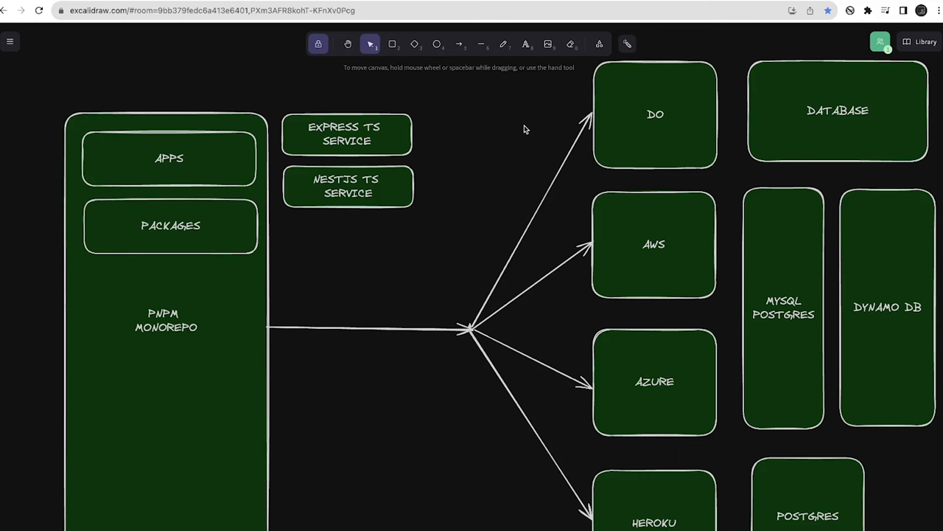
scroll(525, 130, "left", 1)
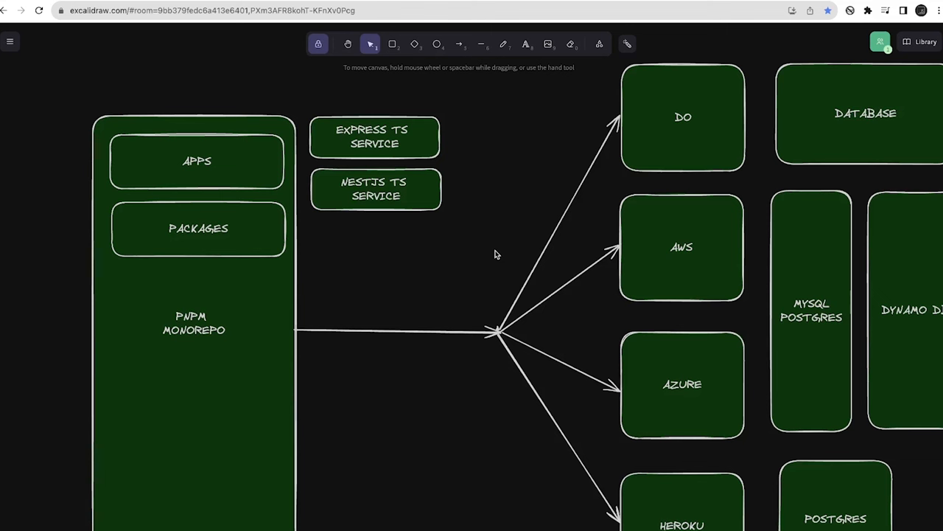
left_click(422, 332)
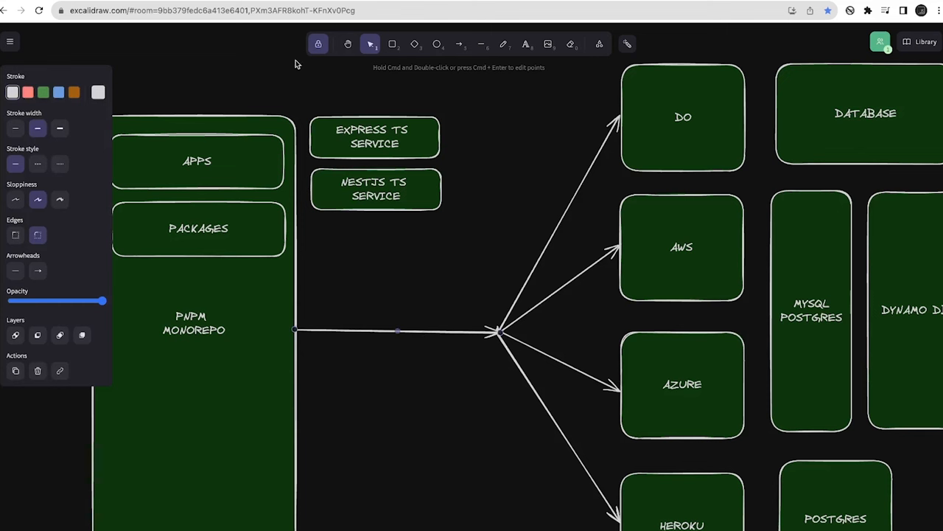
left_click(361, 134)
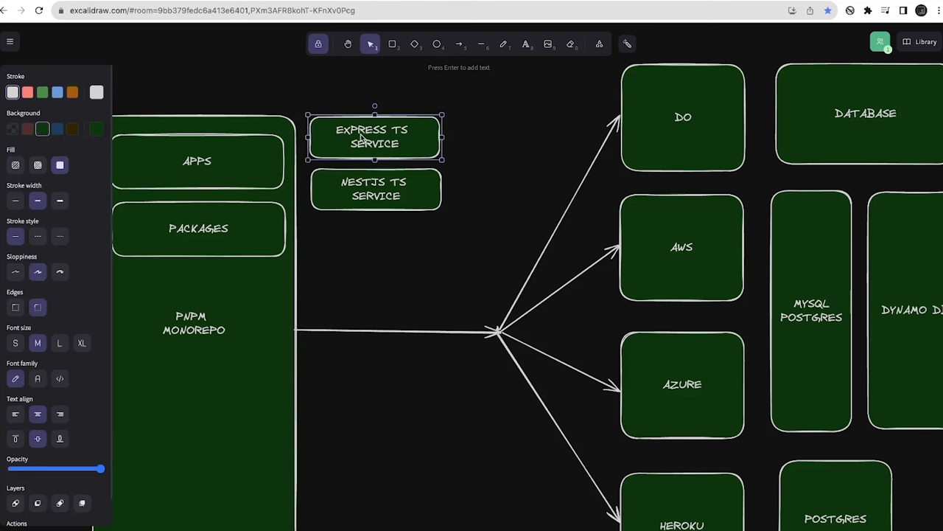
left_click(361, 178)
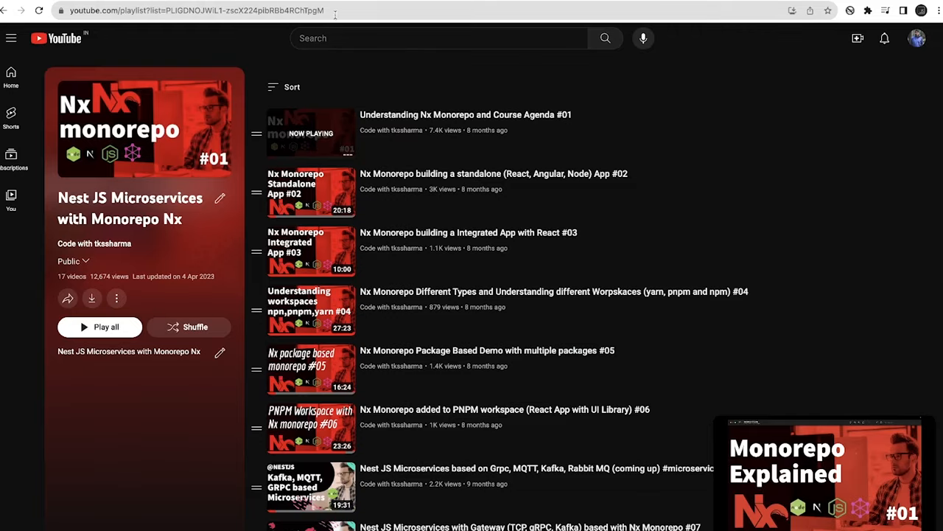
scroll(399, 214, "down", 5)
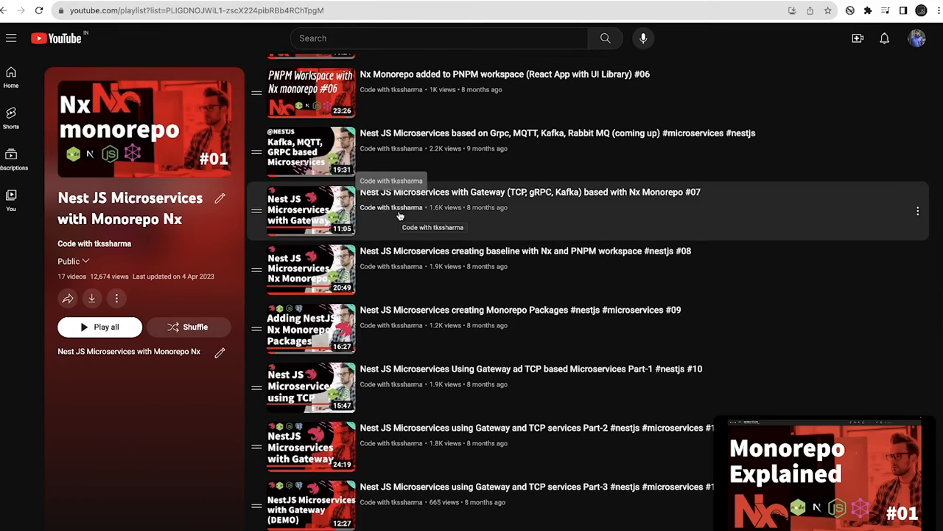
scroll(398, 215, "up", 5)
scroll(399, 215, "down", 1)
scroll(398, 215, "down", 2)
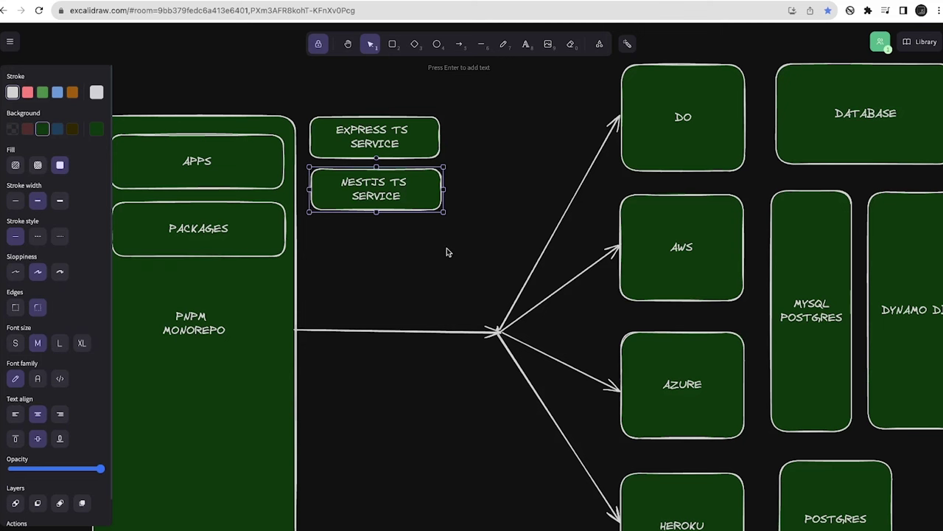
Step: Clear the selection on the Excalidraw canvas after returning from YouTube
left_click(410, 371)
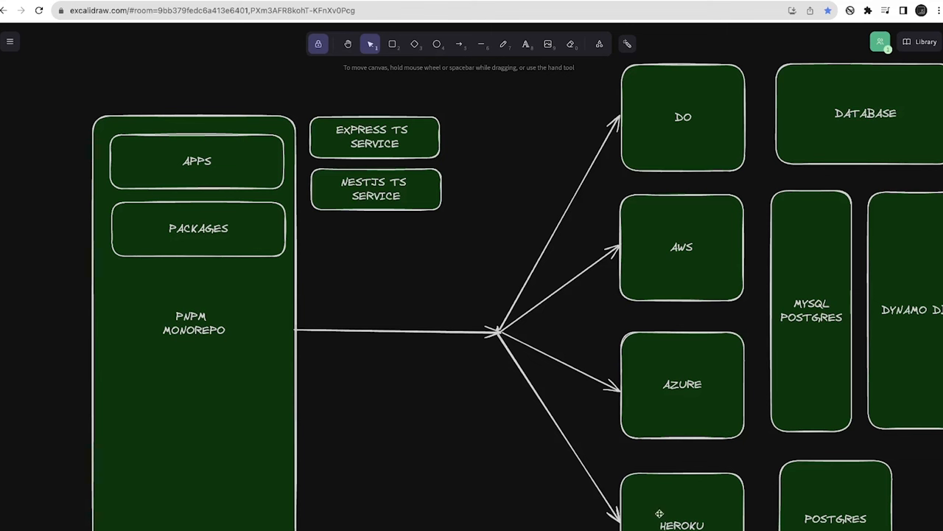
left_click(657, 487)
left_click(655, 89)
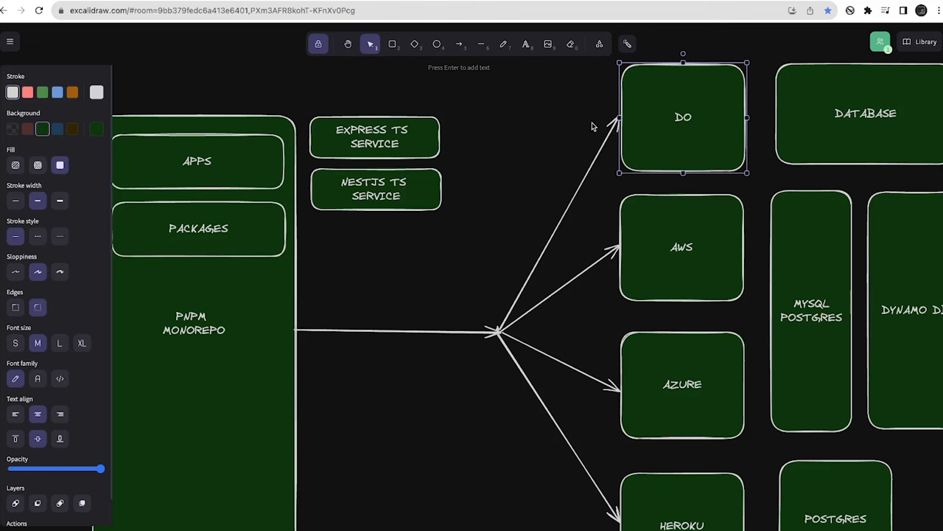
left_click(684, 158)
left_click(672, 474)
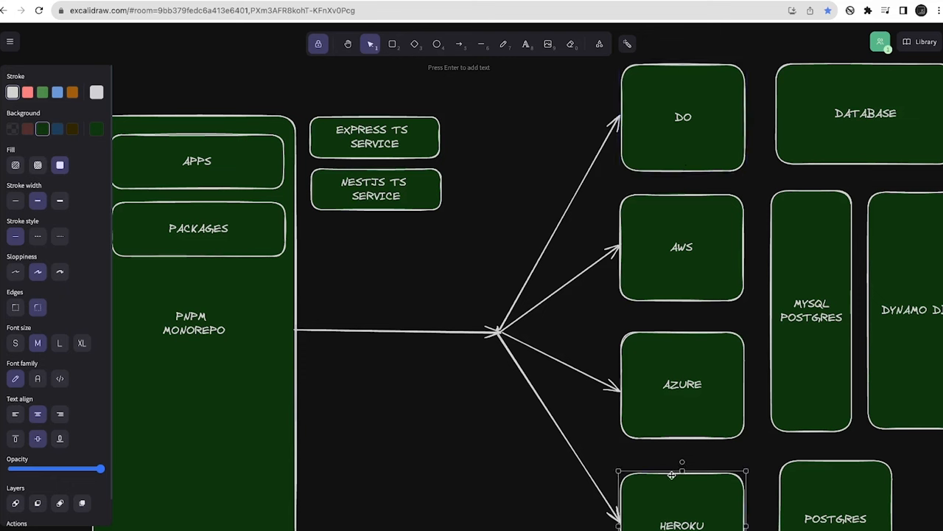